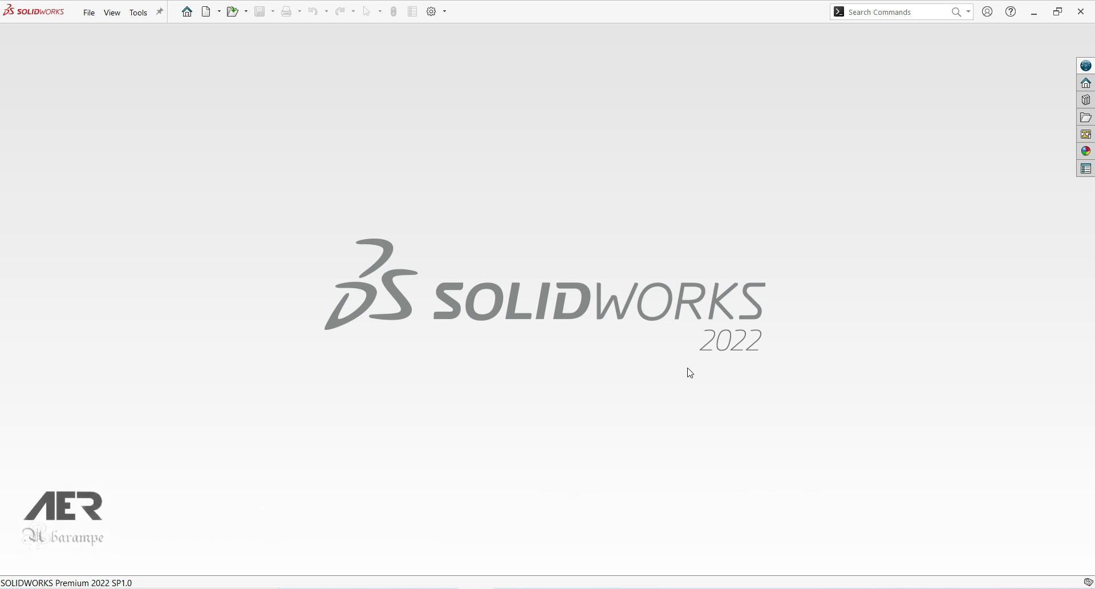
Step: Create a new drawing document from the Drawing template in the advanced template list
left_click(206, 12)
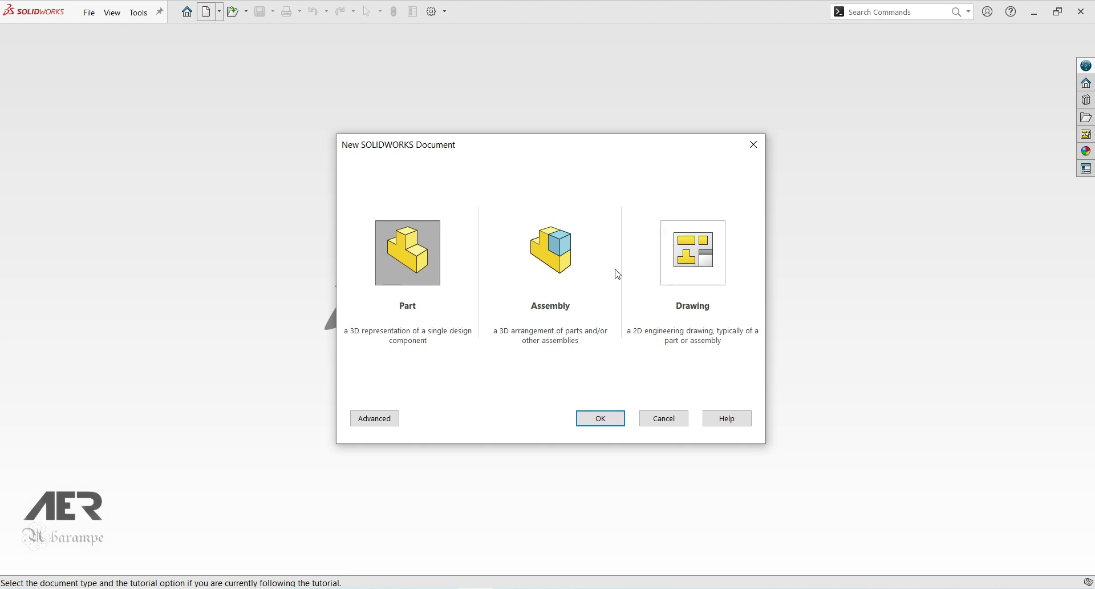
left_click(398, 424)
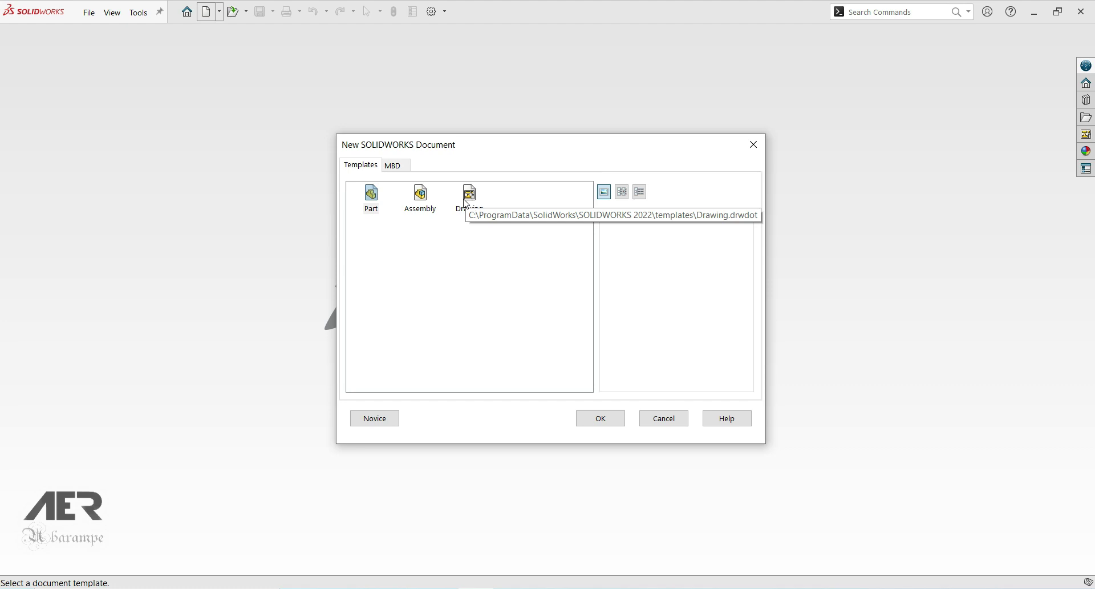
left_click(421, 197)
left_click(469, 207)
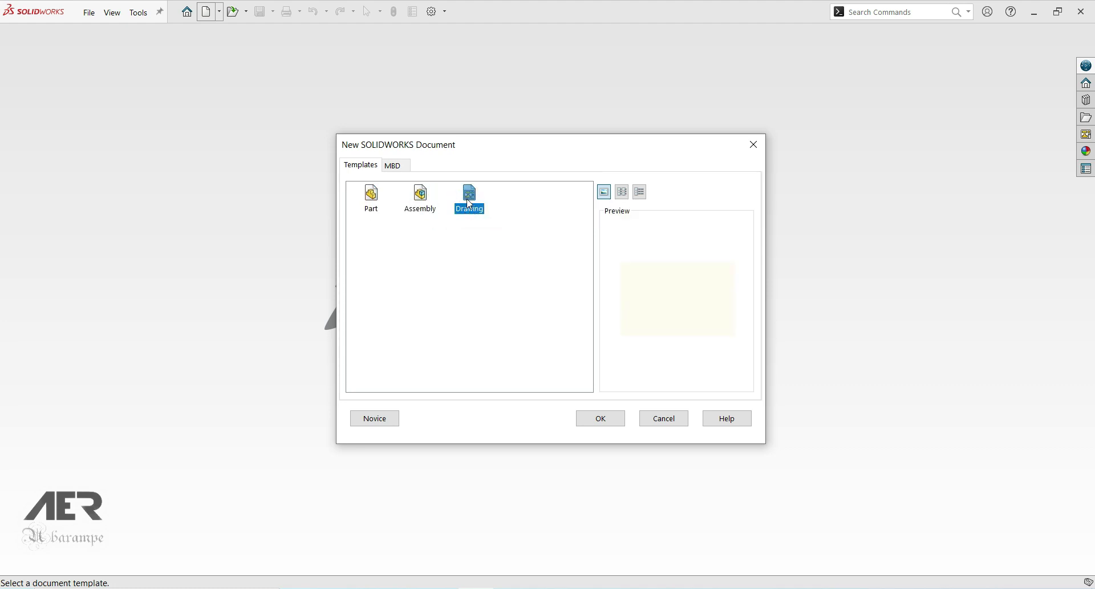
left_click(605, 419)
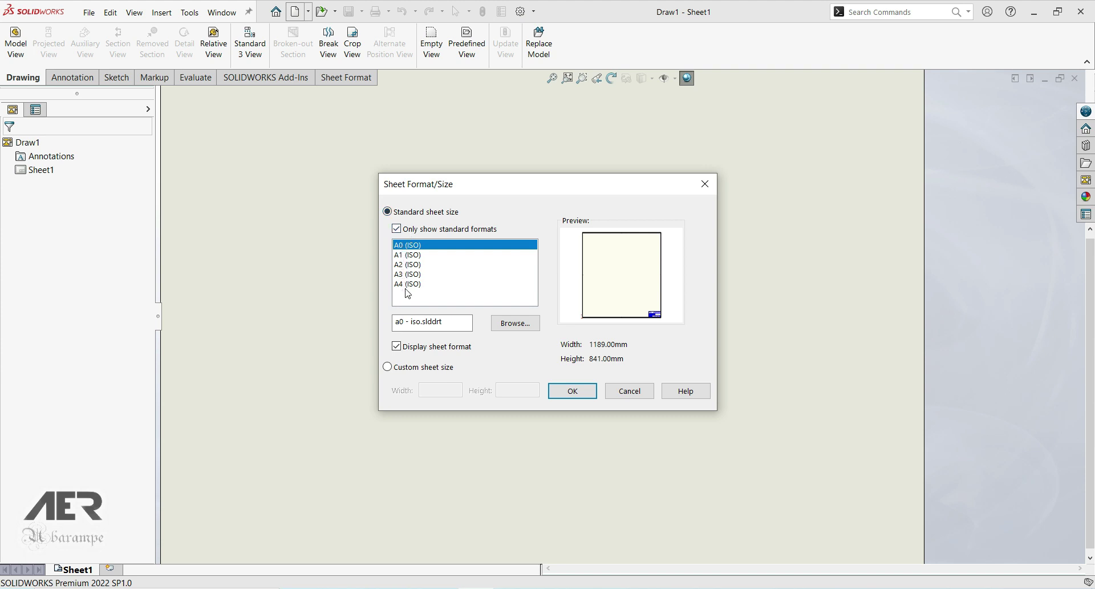
Step: Load the a - landscape.slddrt sheet format and apply it to Draw1
left_click(515, 323)
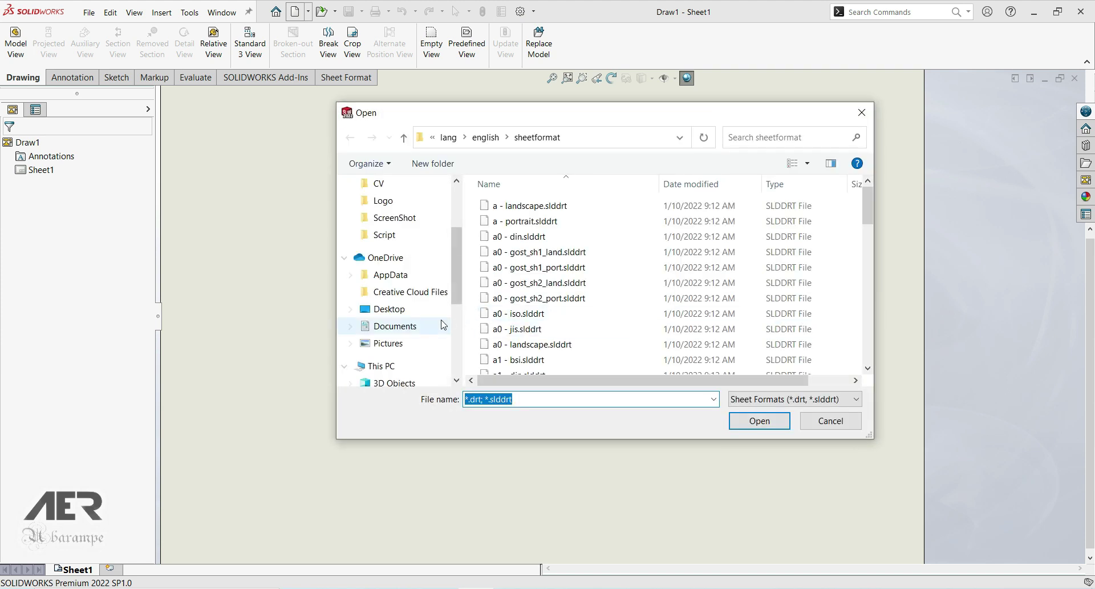
scroll(387, 317, "down", 1)
scroll(502, 305, "down", 1)
scroll(457, 306, "down", 1)
scroll(656, 285, "down", 12)
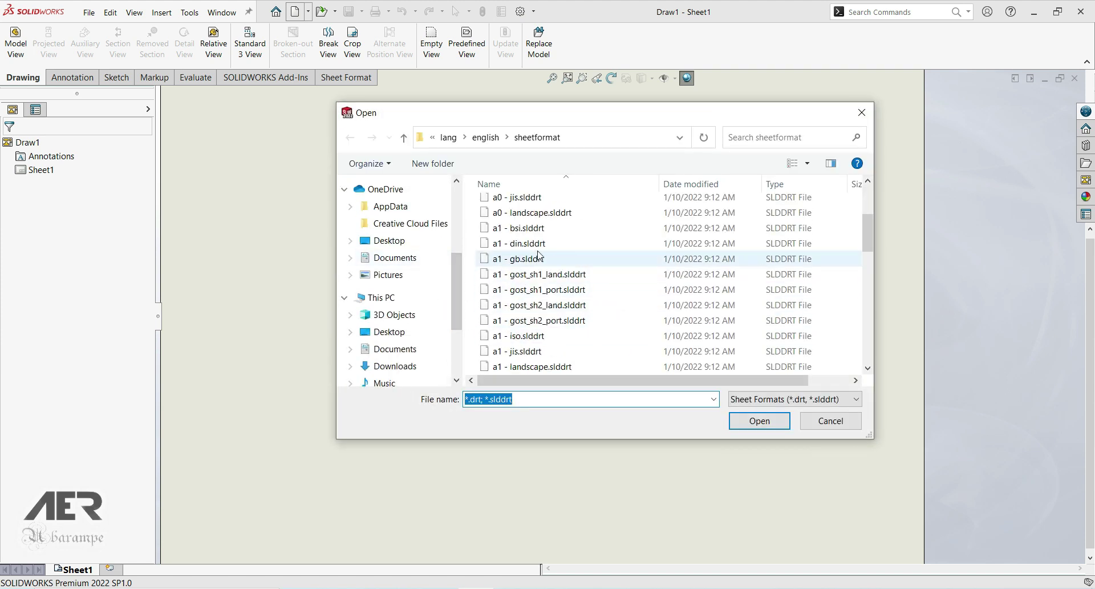
left_click_drag(873, 322, 661, 205)
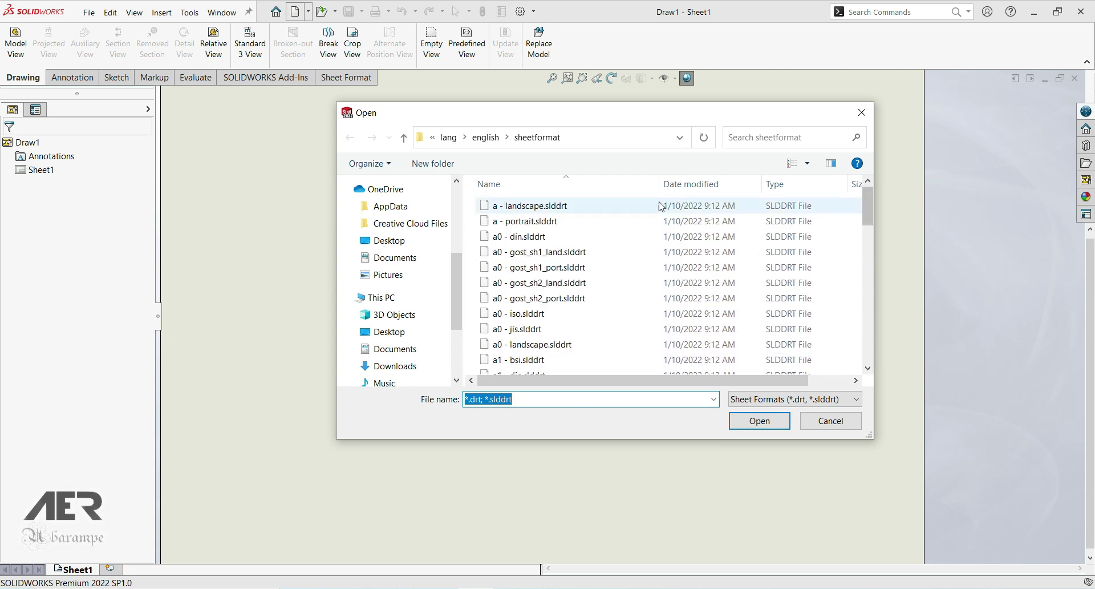
left_click(548, 208)
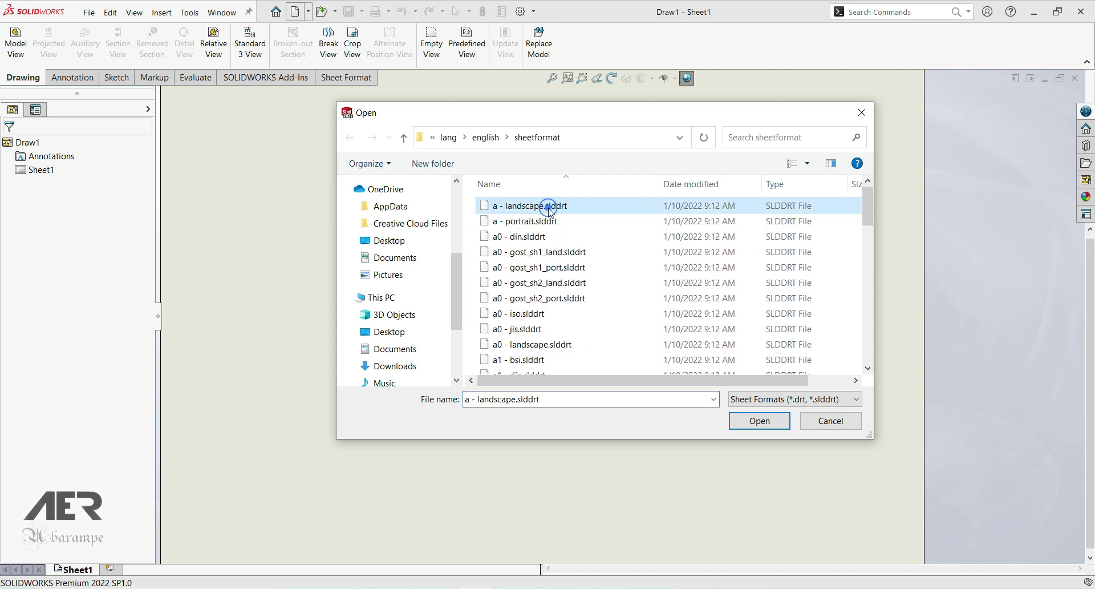
left_click(753, 419)
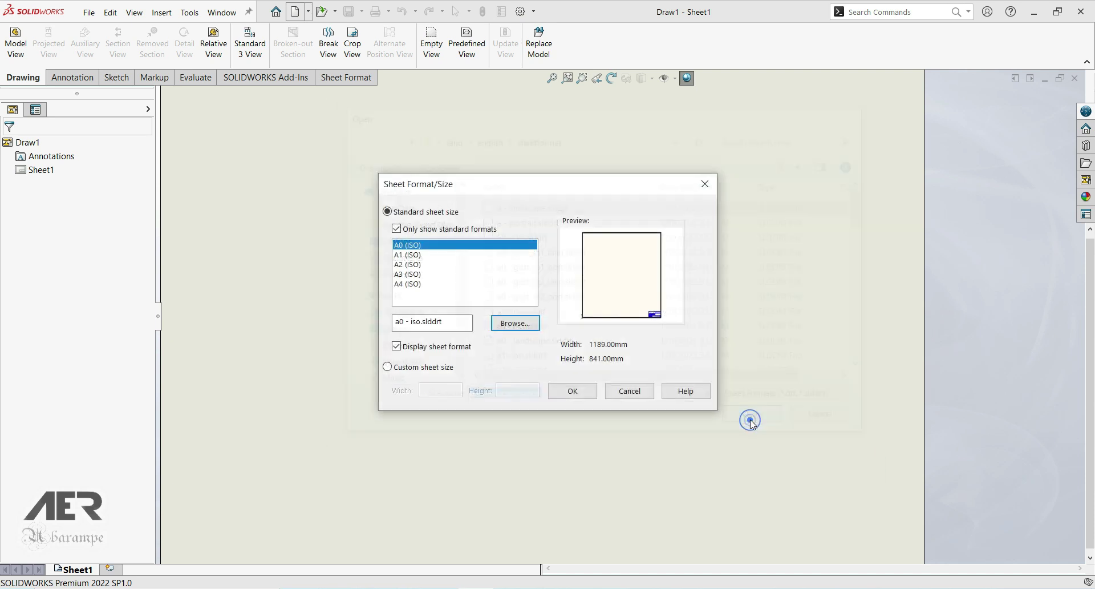
left_click(575, 391)
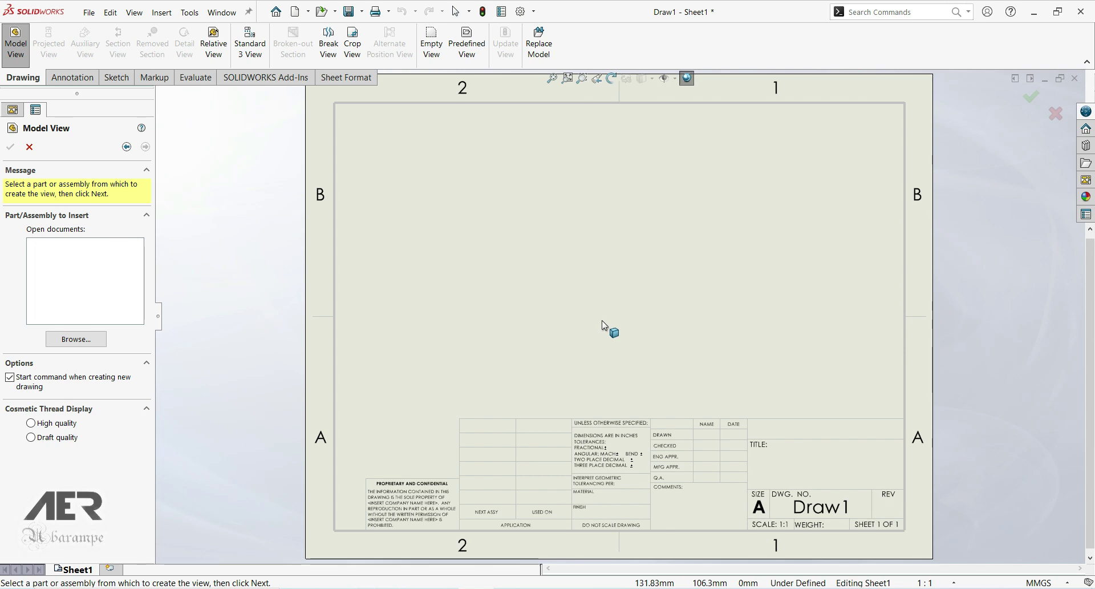
scroll(627, 302, "up", 1)
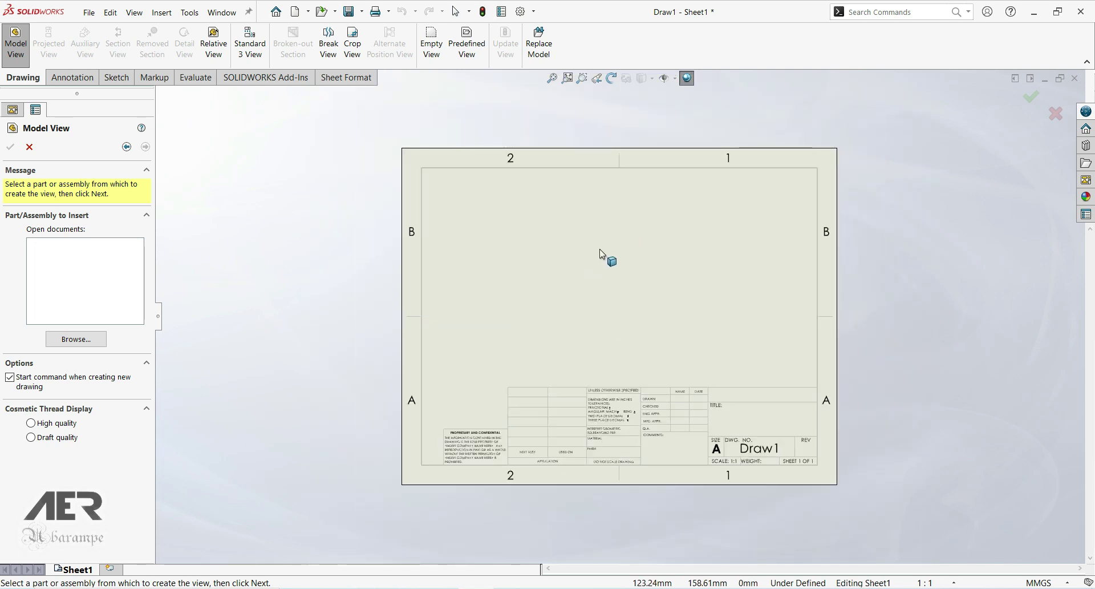
scroll(618, 269, "up", 1)
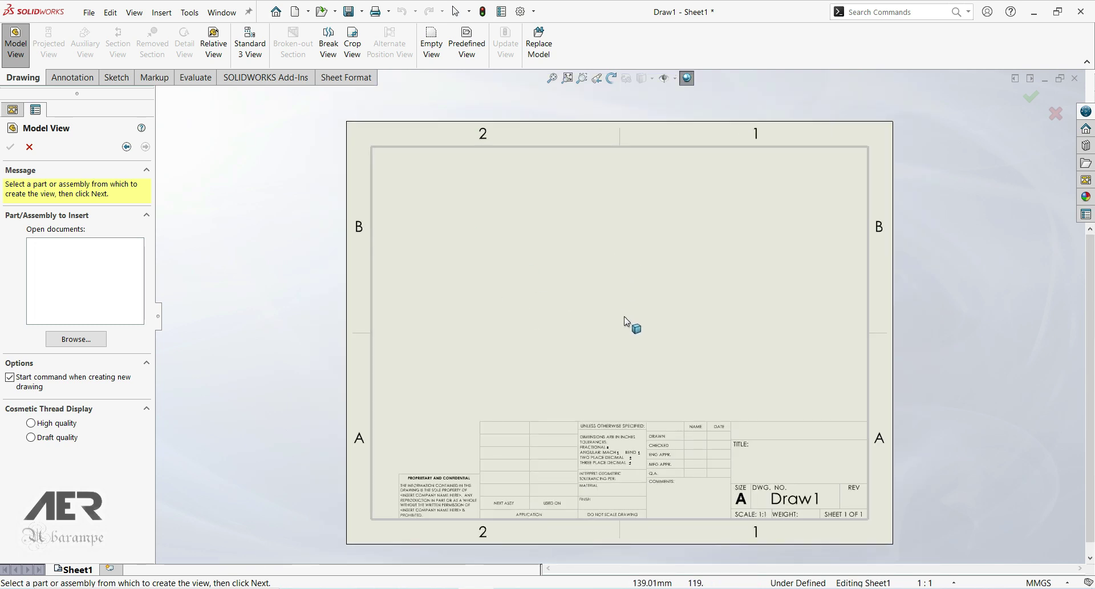
scroll(667, 371, "down", 2)
scroll(692, 451, "down", 3)
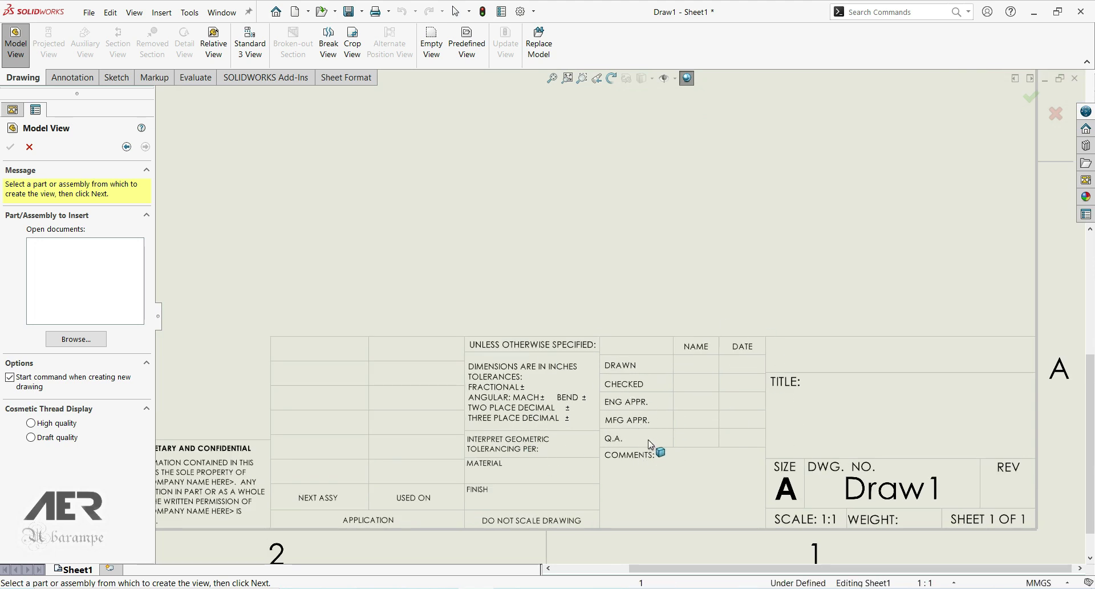
Step: Make a new drawing from the open part using the Drawing template
key("f")
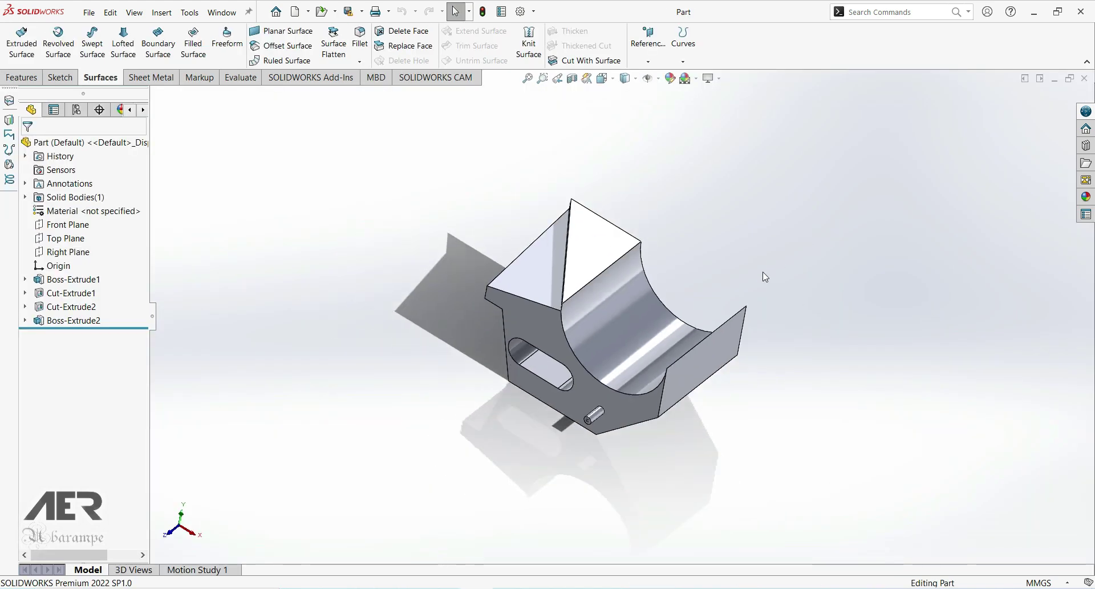
scroll(473, 348, "down", 2)
scroll(474, 348, "up", 2)
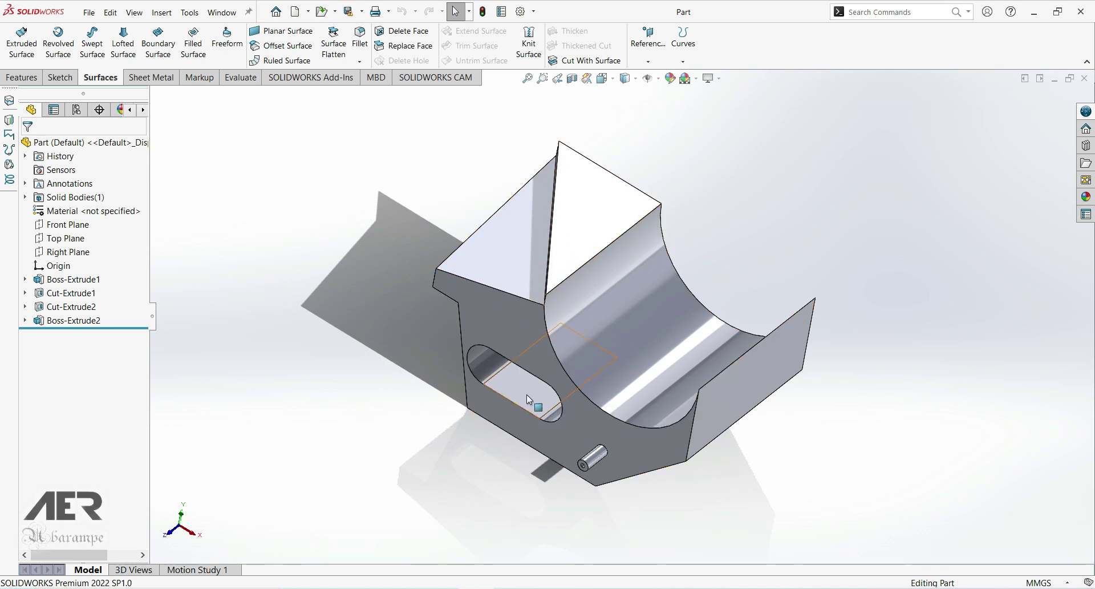
left_click(309, 14)
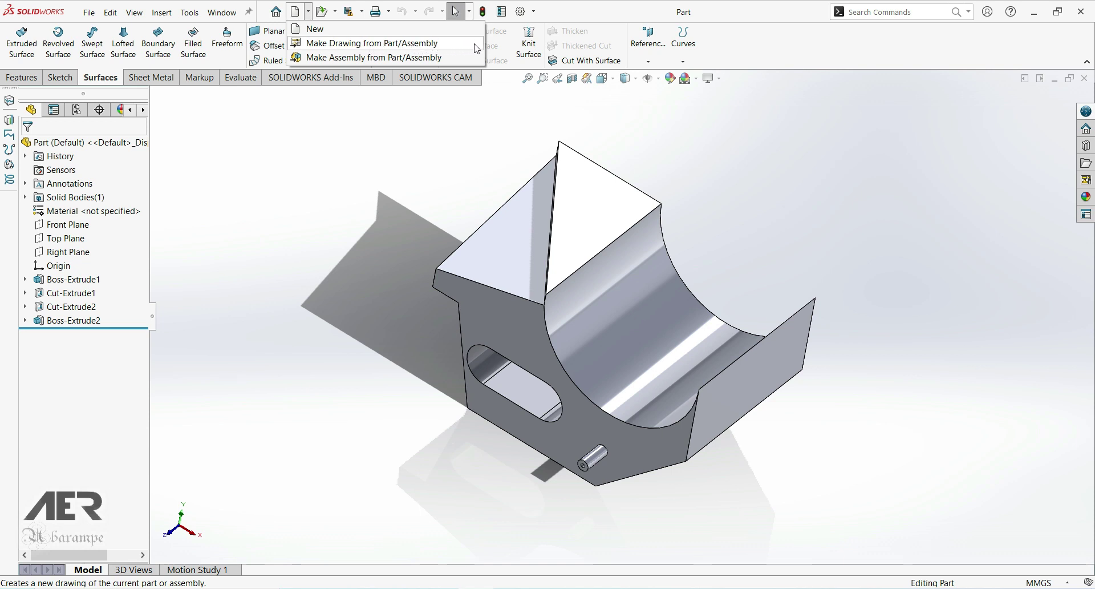
left_click(346, 50)
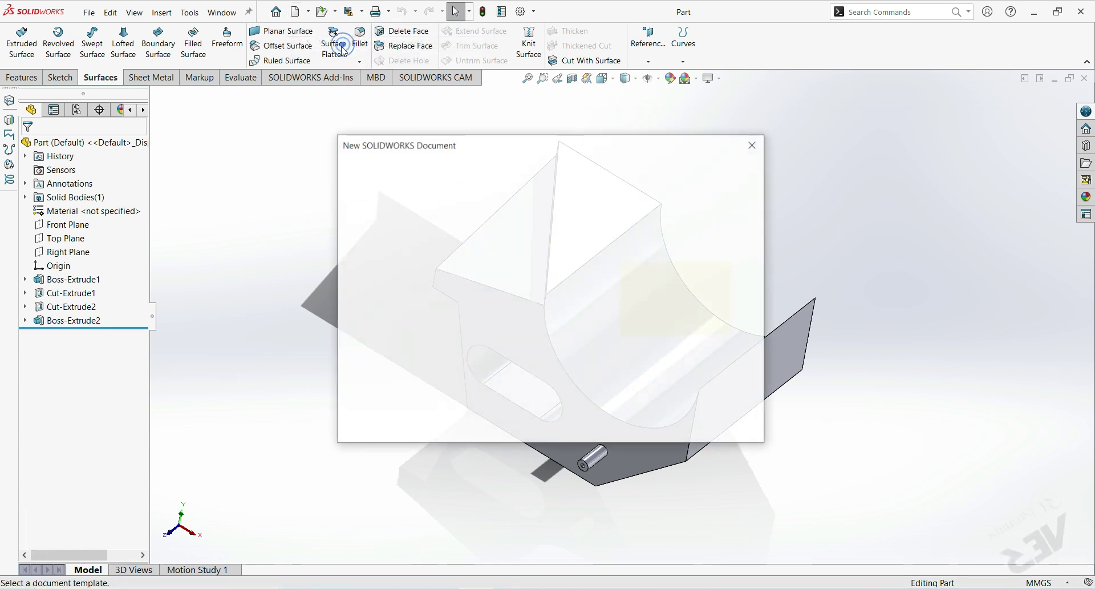
double_click(372, 203)
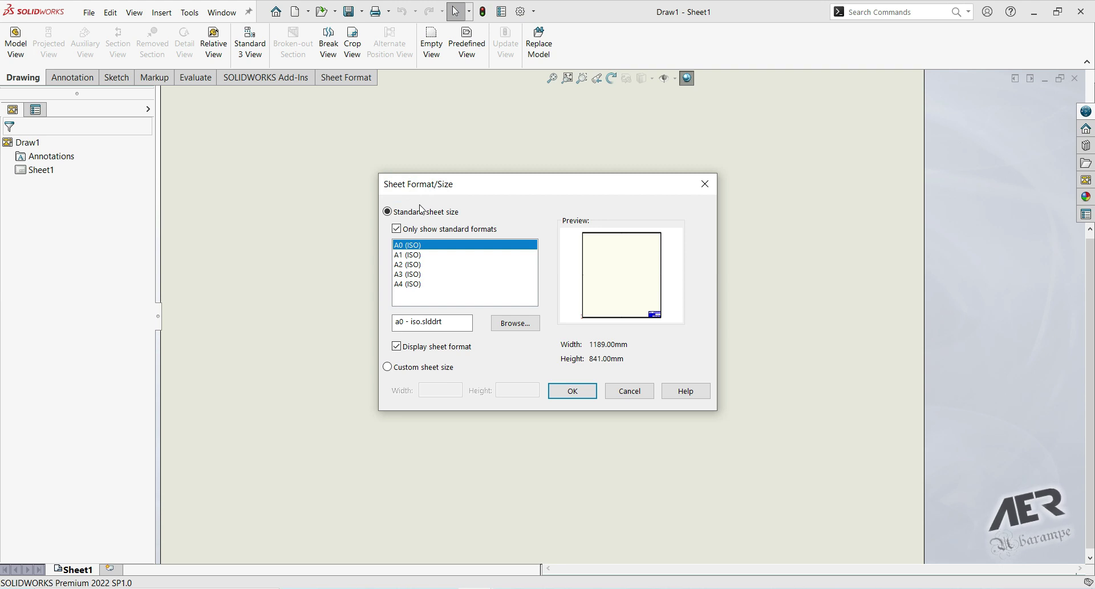
Step: Apply the a - landscape.slddrt sheet format to the part's drawing
left_click(506, 324)
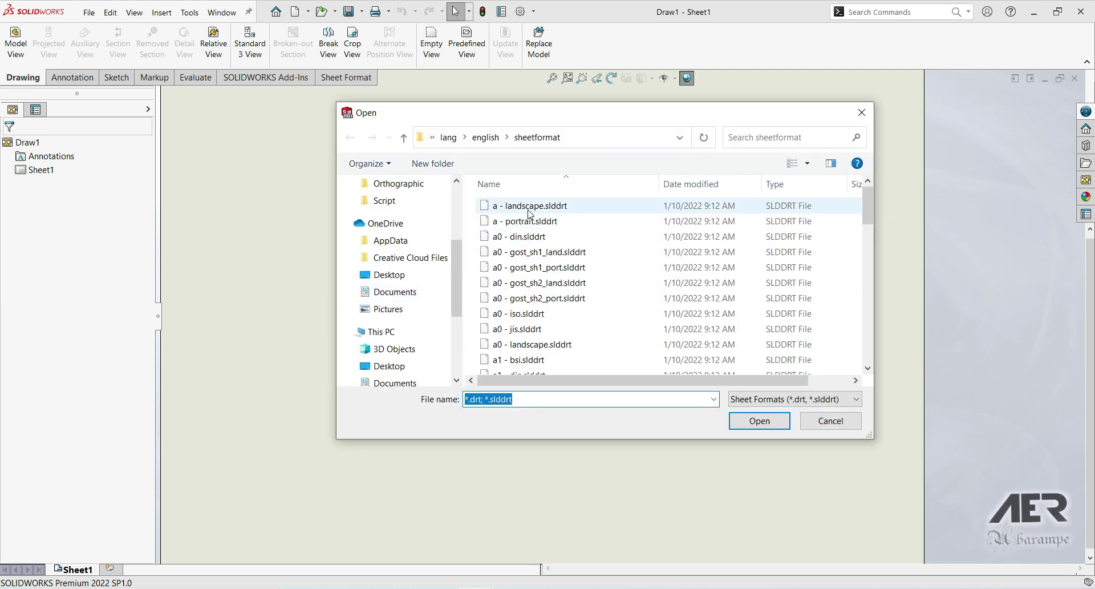
left_click(529, 206)
left_click(749, 421)
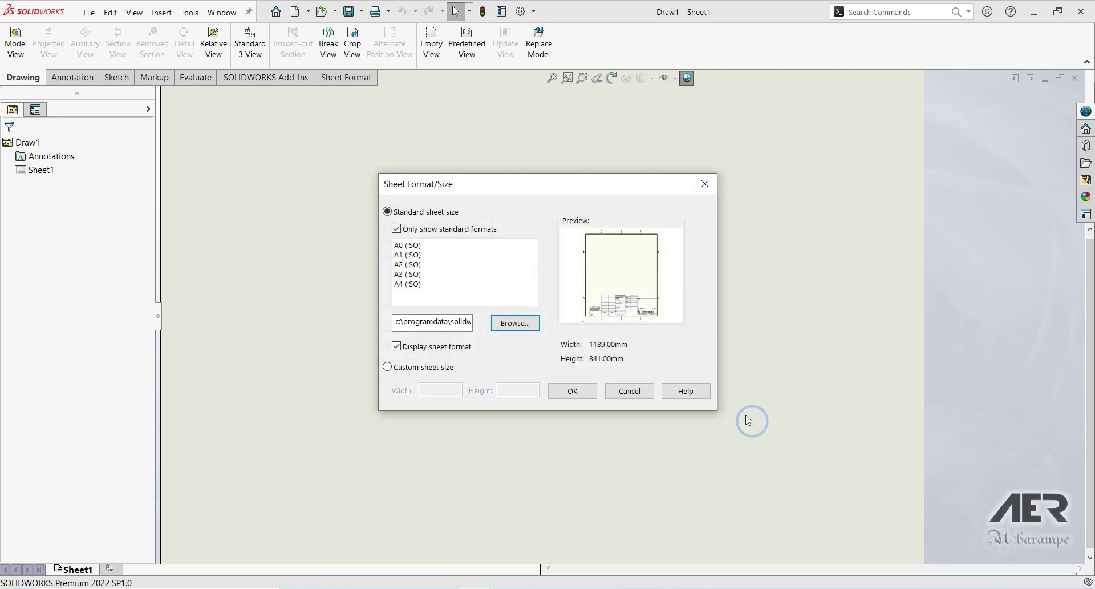
left_click(574, 391)
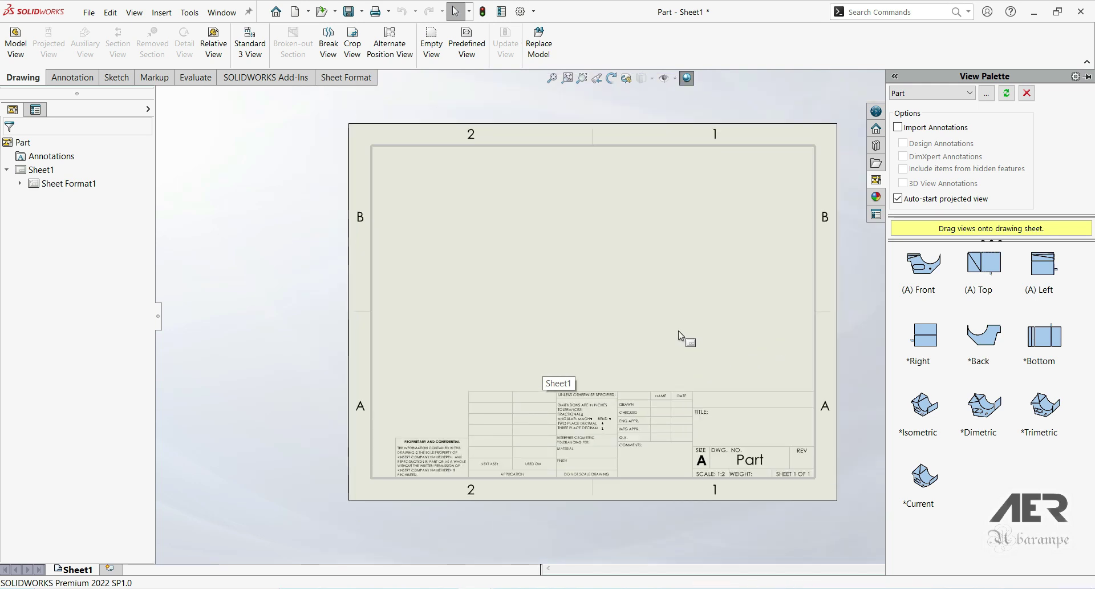
Step: Close the View Palette and return to the Drawing toolbar with the blank A-size sheet showing
left_click(679, 329)
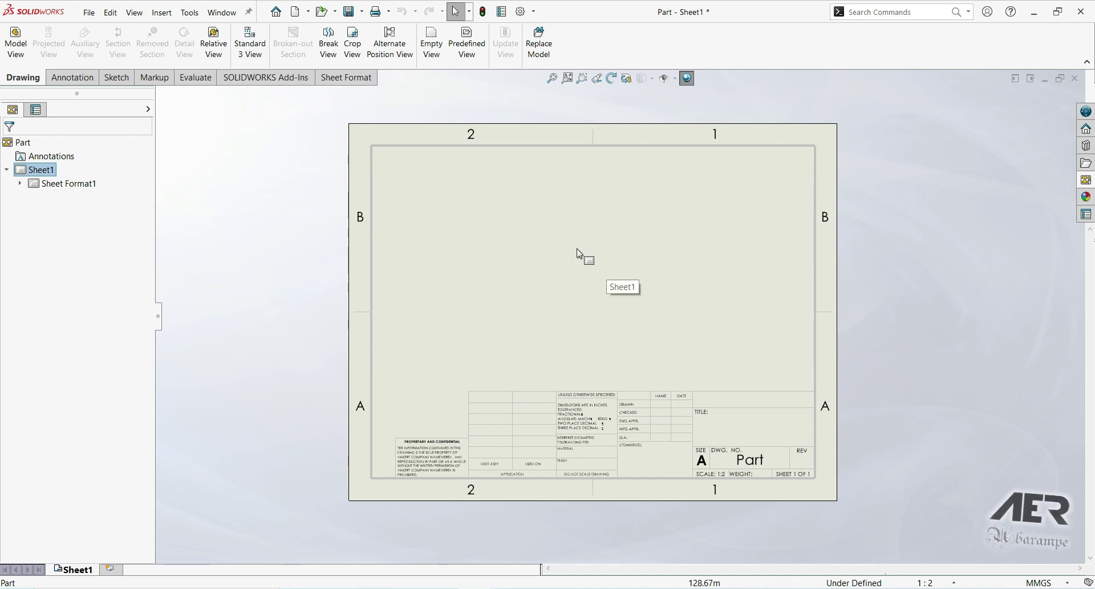
left_click(573, 276)
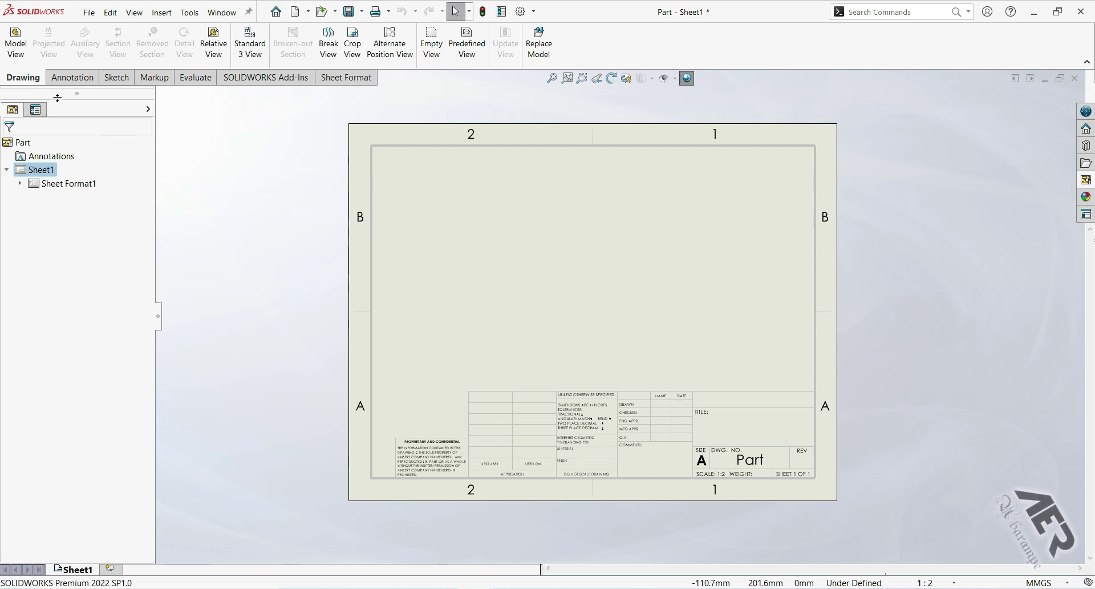
left_click(22, 79)
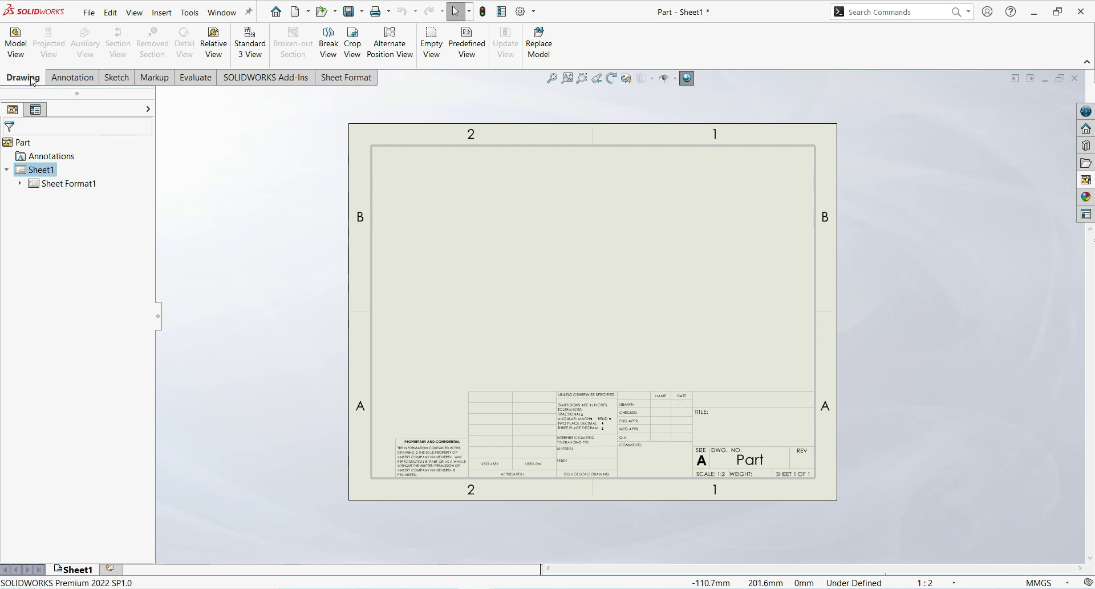
Step: Place a front view of the open part on the sheet's upper left with Model View
left_click(20, 48)
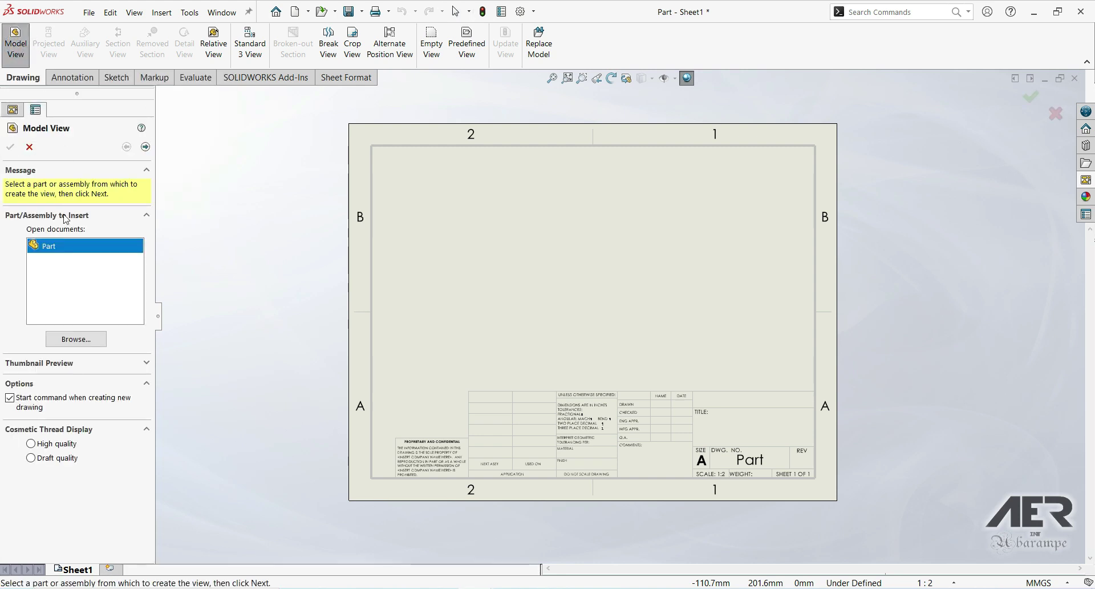
double_click(47, 247)
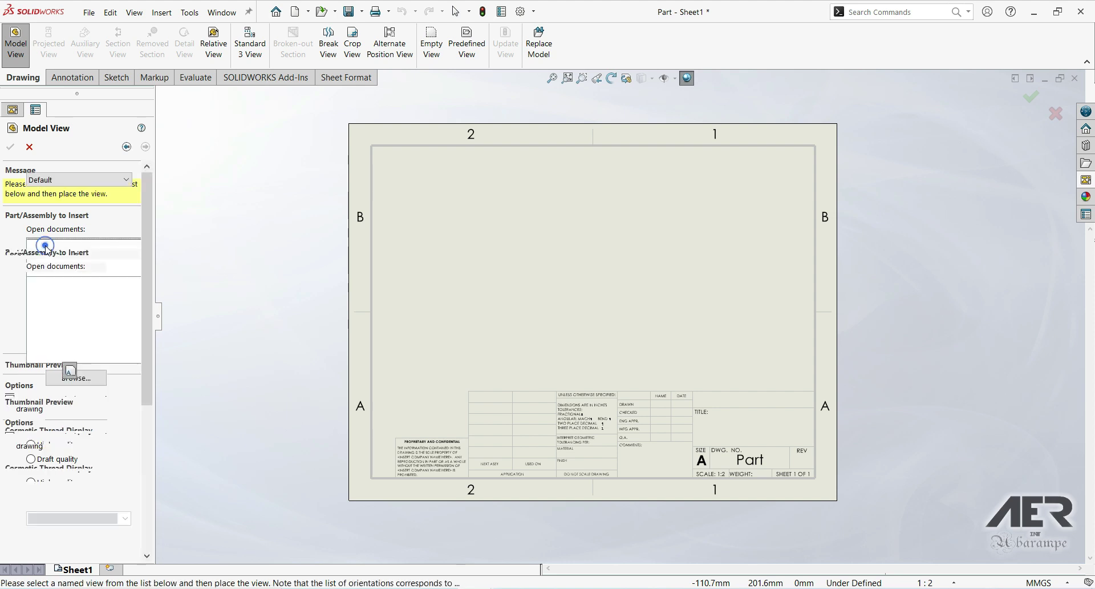
left_click_drag(146, 183, 146, 244)
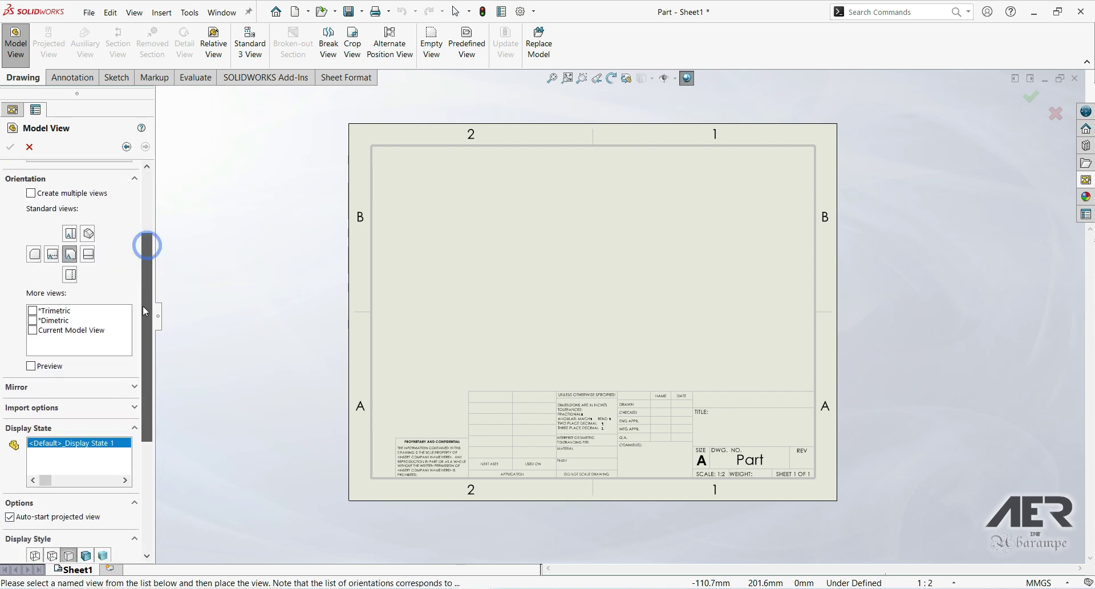
left_click(71, 254)
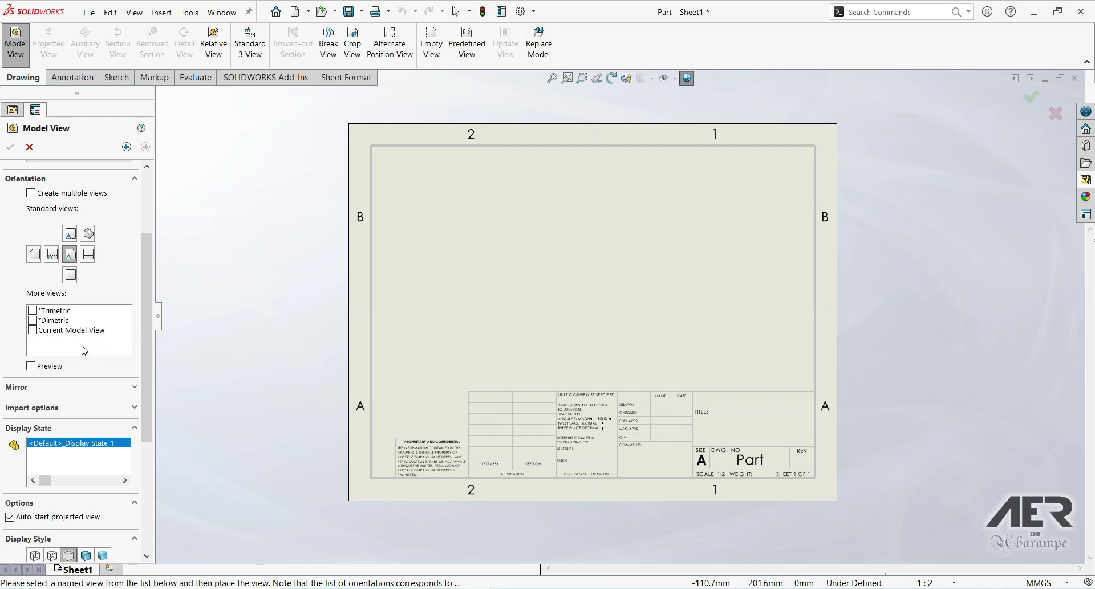
left_click(70, 253)
left_click(536, 271)
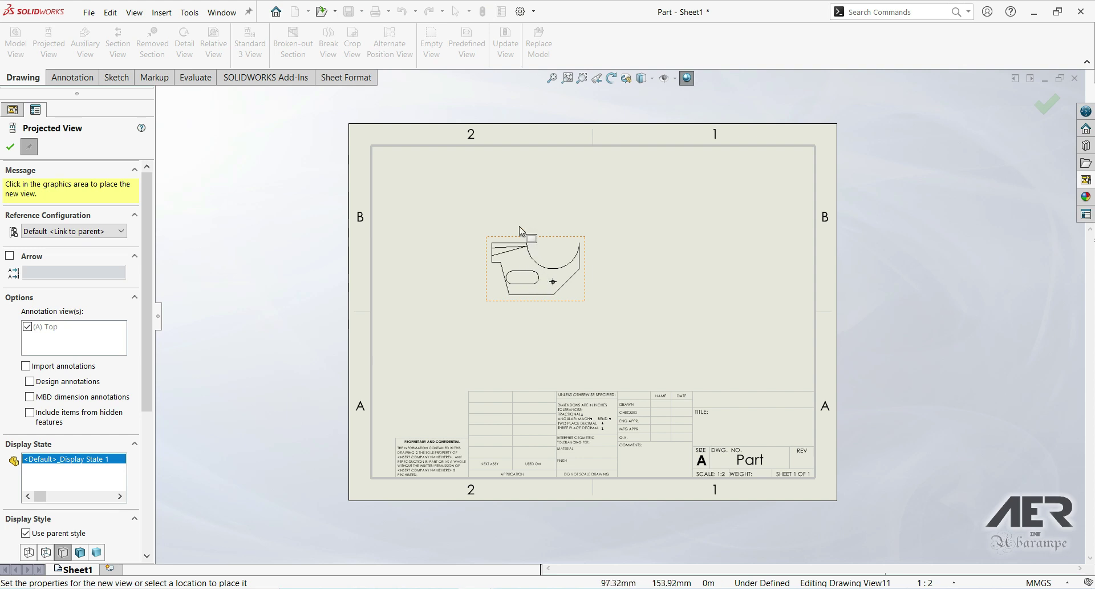
Step: Project top, right, left, bottom and isometric views around the front view
left_click(529, 193)
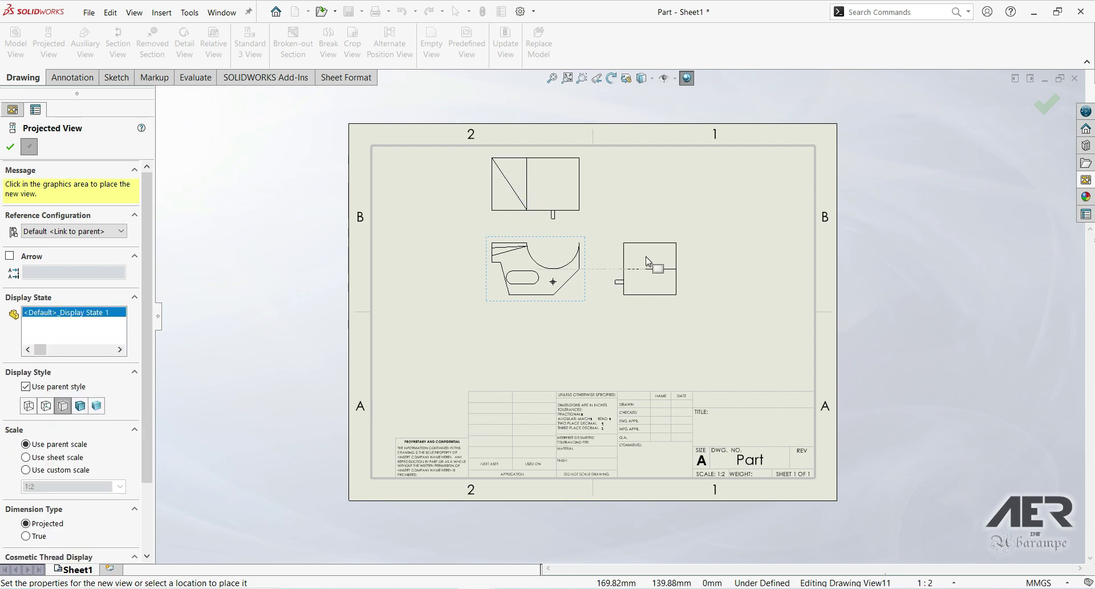
left_click(647, 261)
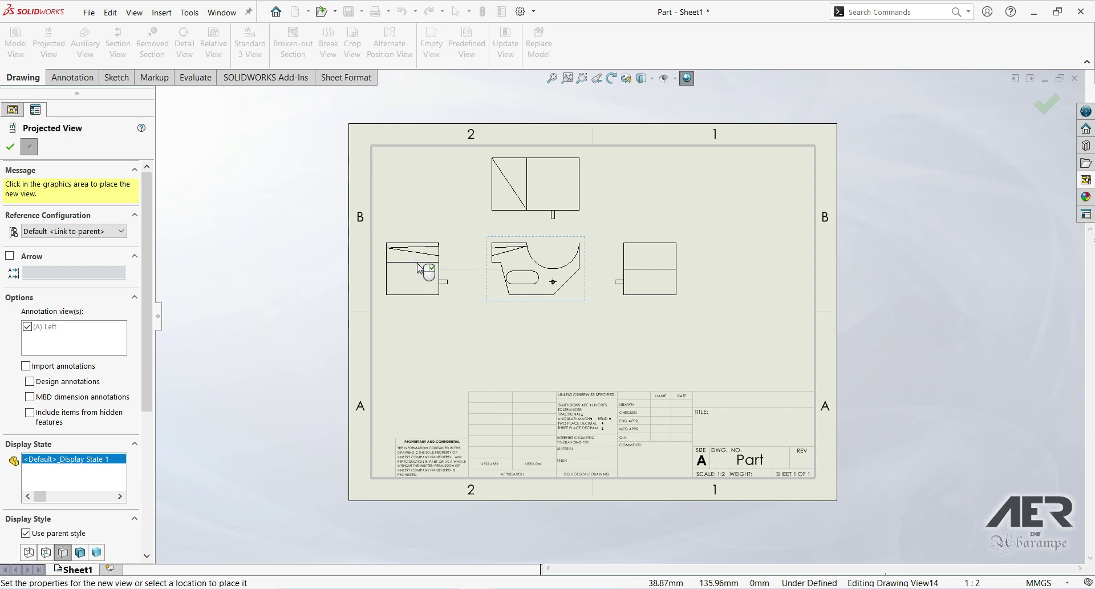
left_click(420, 268)
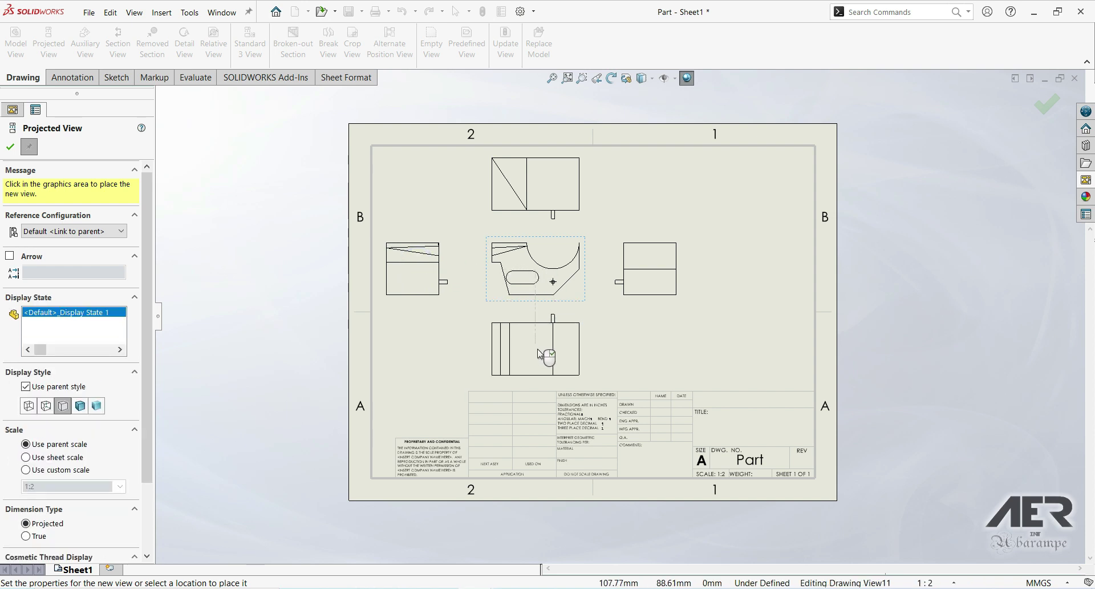
left_click(539, 357)
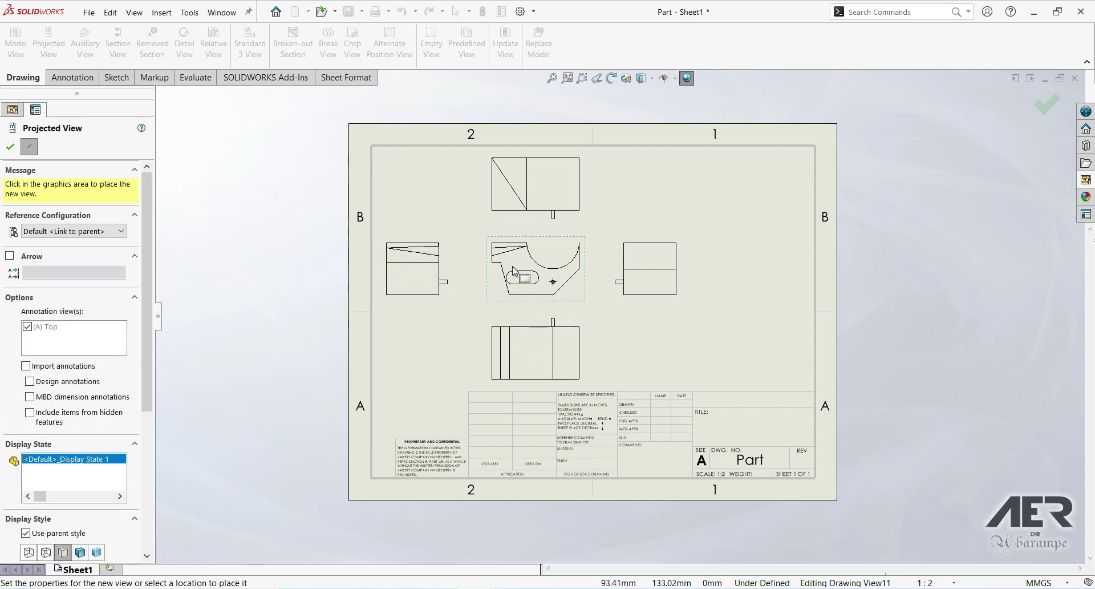
left_click(665, 205)
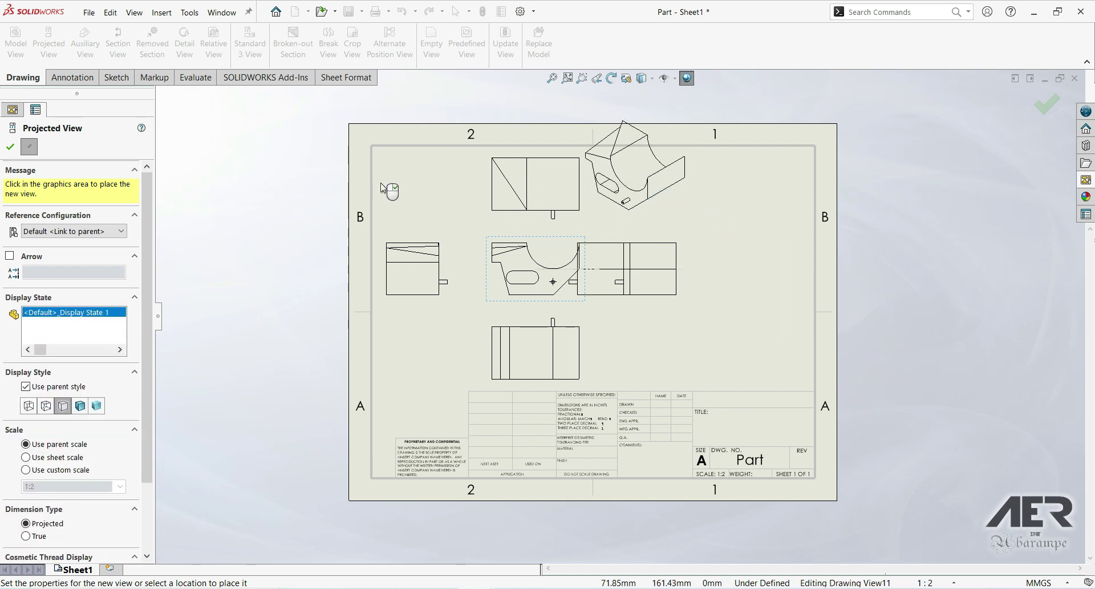
left_click(9, 147)
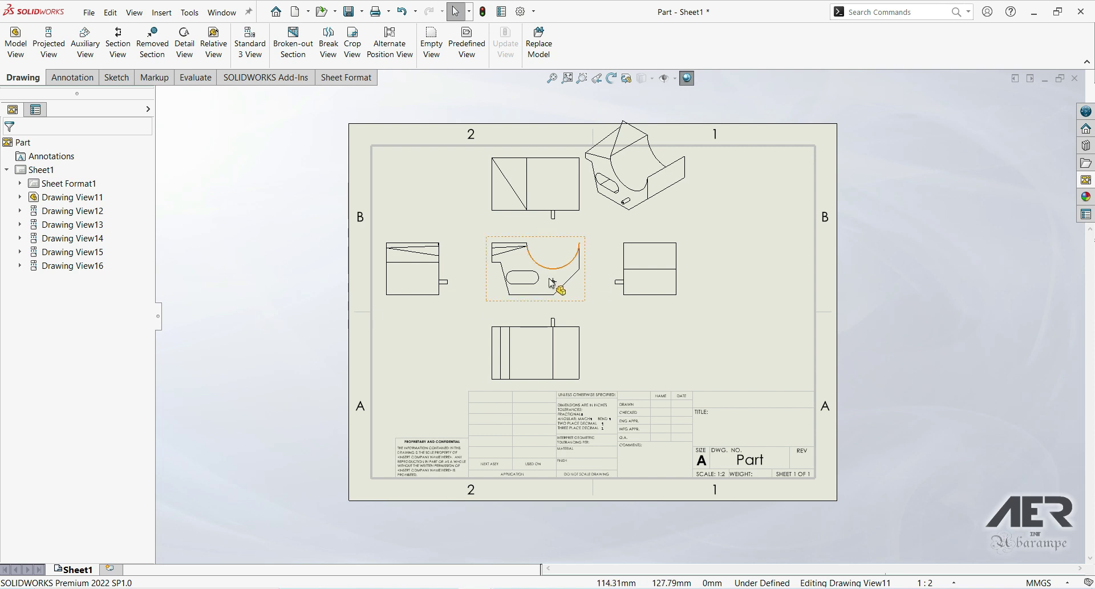
Step: Shift the front view group up-left, move the isometric lower right, and re-space the right view
mouse_move(572, 308)
left_mouse_down()
mouse_move(547, 283)
mouse_move(536, 288)
mouse_move(557, 287)
left_mouse_up()
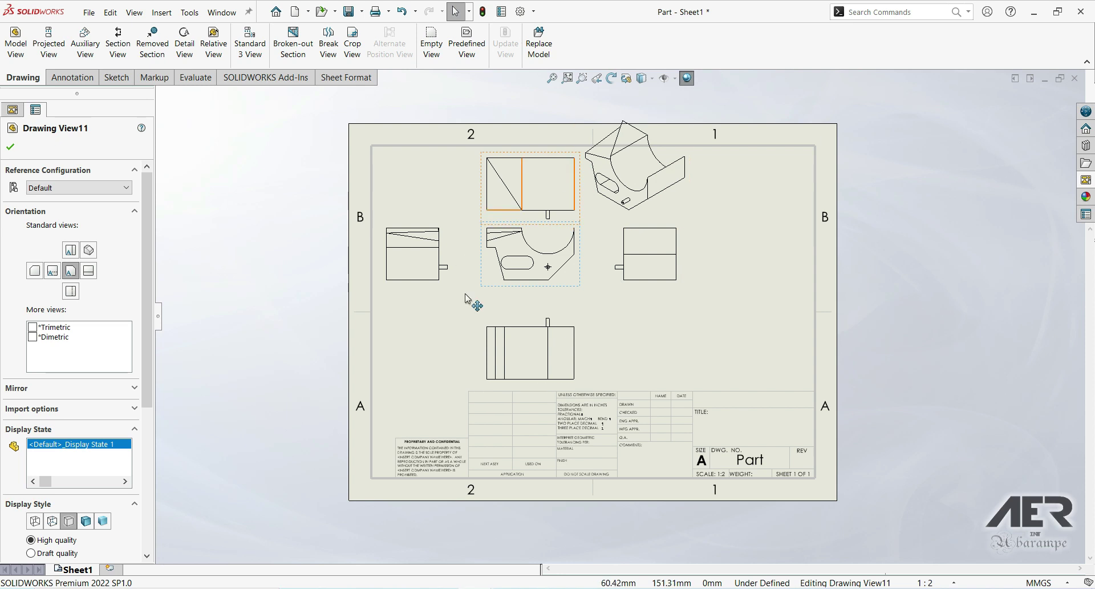
left_click(649, 175)
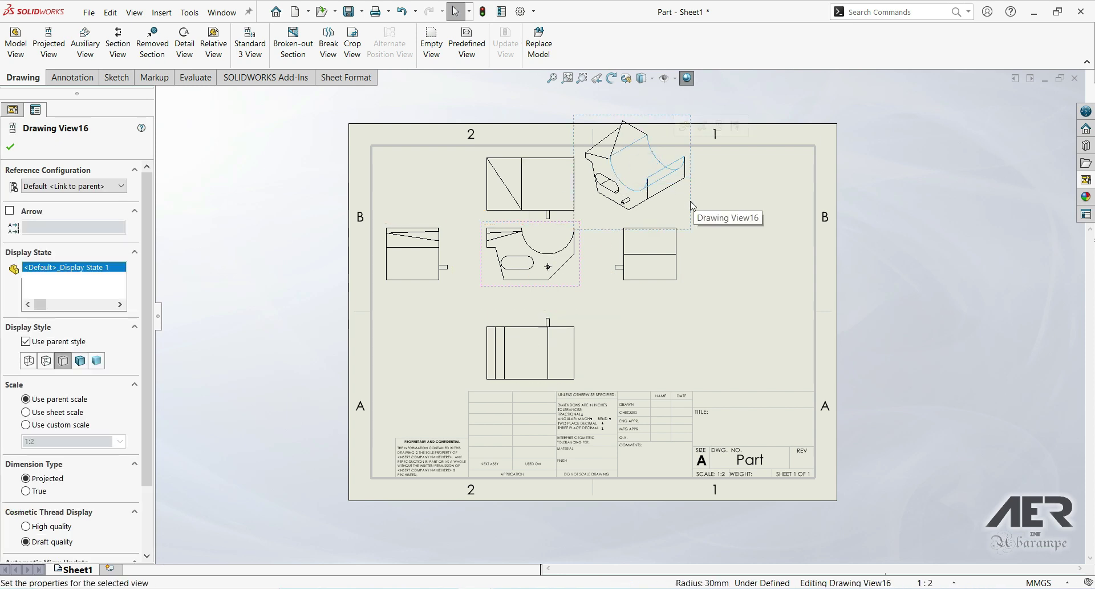
mouse_move(692, 206)
left_mouse_down()
mouse_move(778, 233)
mouse_move(803, 199)
mouse_move(804, 223)
mouse_move(851, 268)
mouse_move(801, 227)
mouse_move(810, 240)
left_mouse_up()
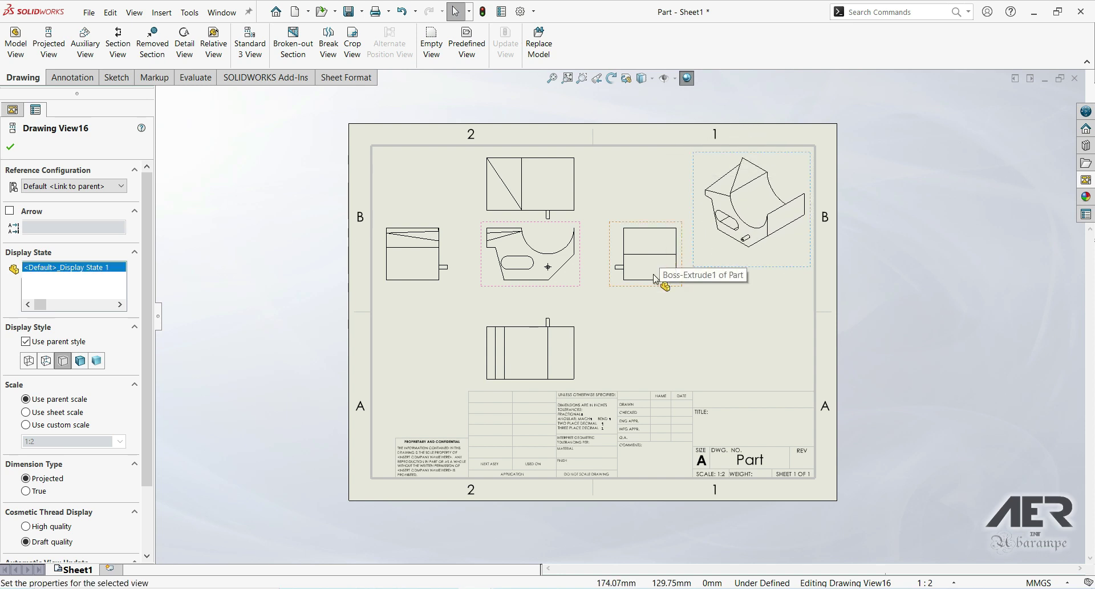
mouse_move(656, 278)
left_mouse_down()
mouse_move(640, 297)
mouse_move(686, 271)
mouse_move(701, 217)
mouse_move(705, 283)
mouse_move(707, 216)
mouse_move(661, 301)
mouse_move(644, 270)
mouse_move(579, 262)
mouse_move(584, 278)
mouse_move(549, 282)
left_mouse_up()
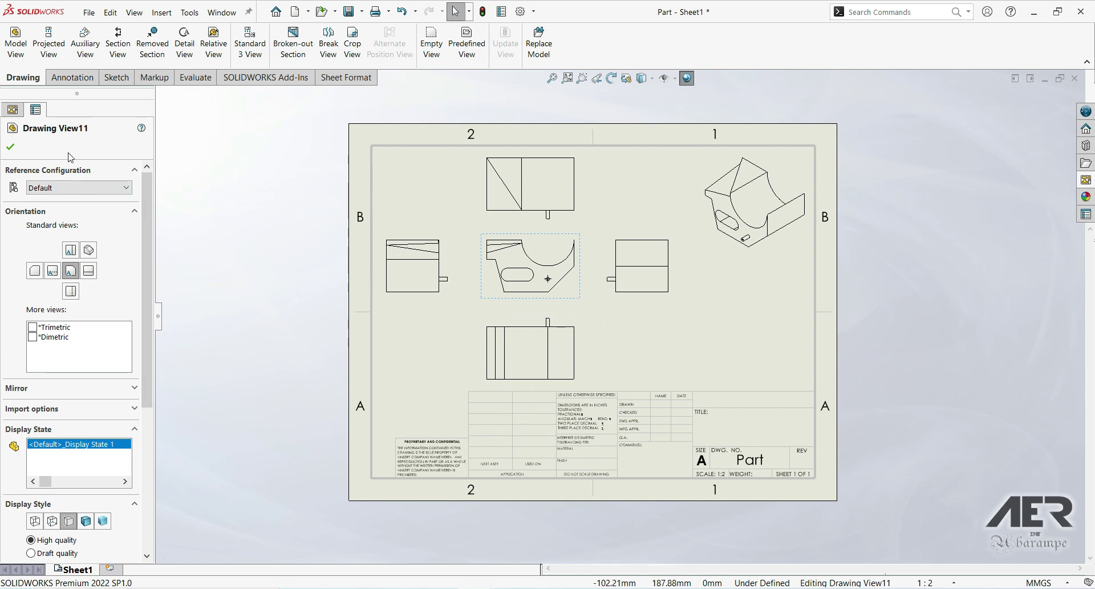
Step: Delete the right projected view and the front view, confirming each deletion
left_click(14, 109)
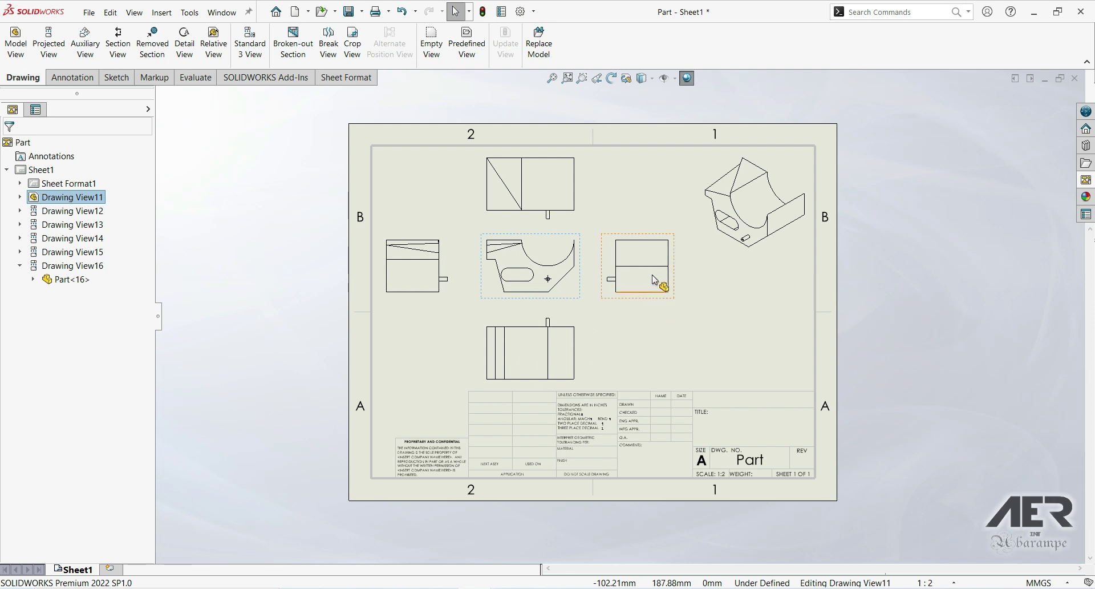
left_click(640, 290)
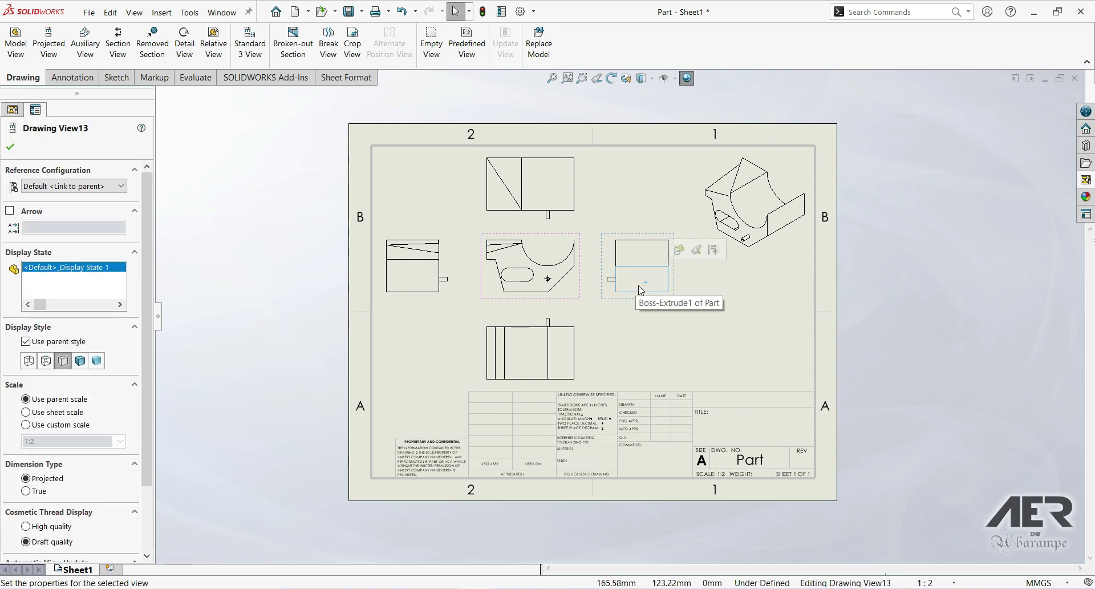
key("Delete")
left_click(638, 248)
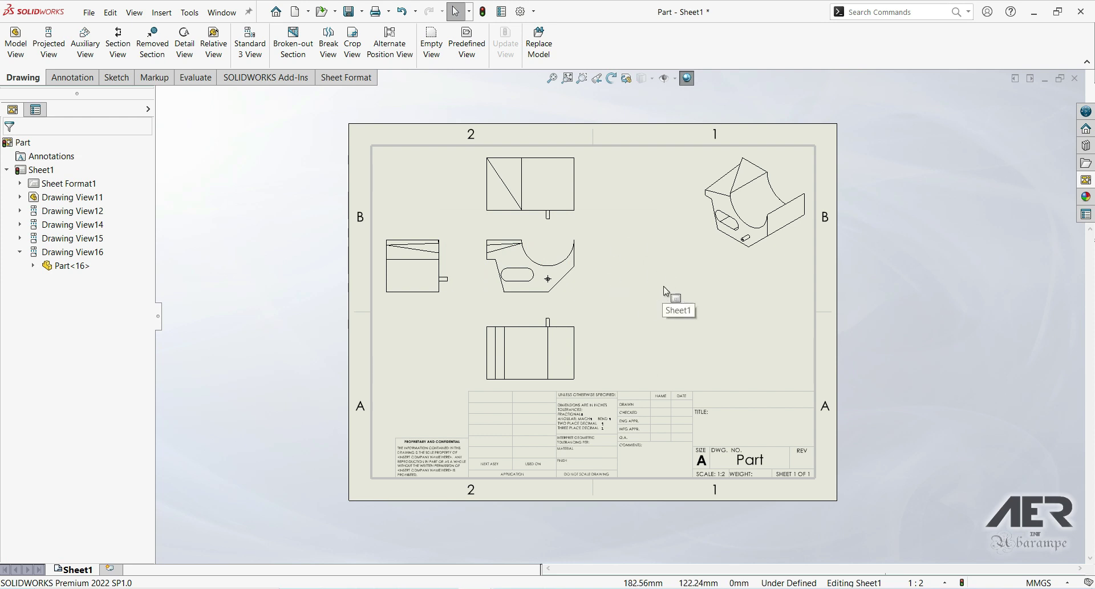
right_click(550, 279)
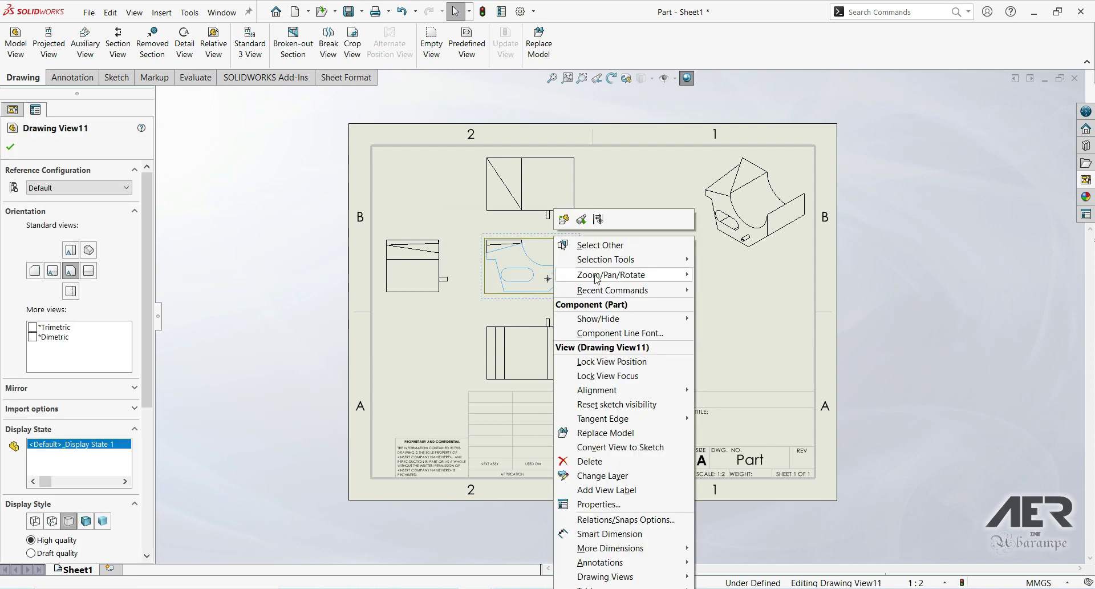
left_click(591, 469)
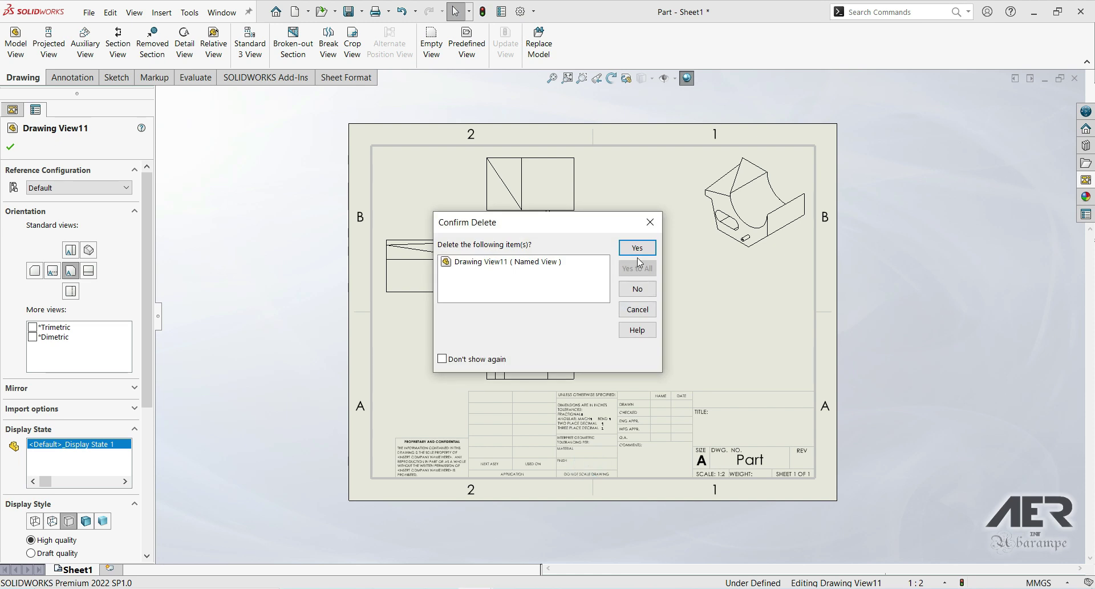
left_click(639, 251)
Step: Box-select all remaining views and delete them together
mouse_move(788, 383)
left_mouse_down()
mouse_move(417, 292)
mouse_move(401, 129)
mouse_move(375, 133)
left_mouse_up()
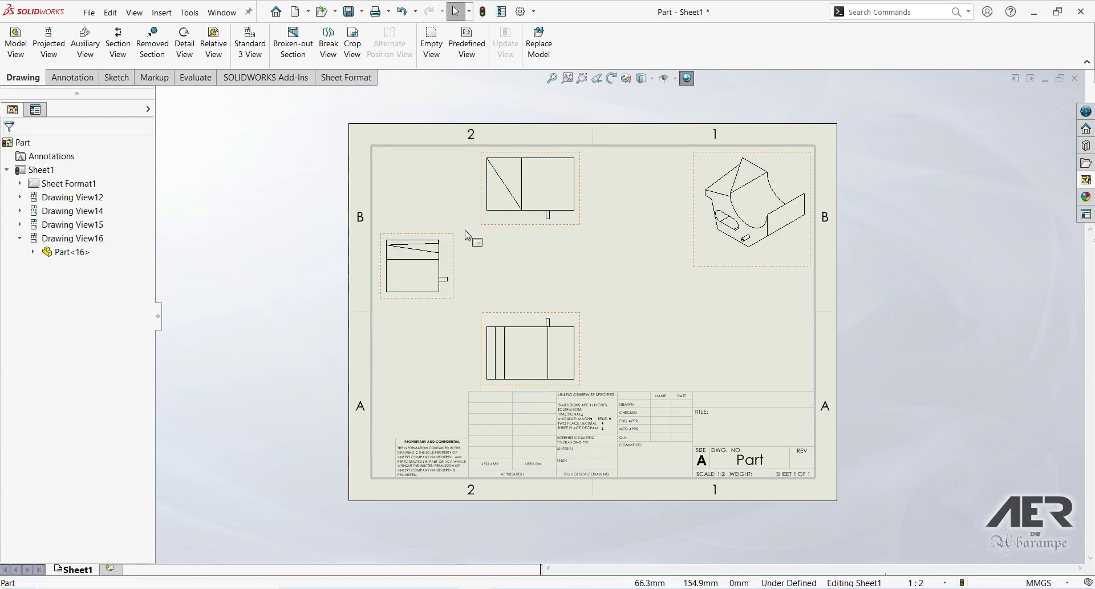
key("Delete")
left_click(636, 268)
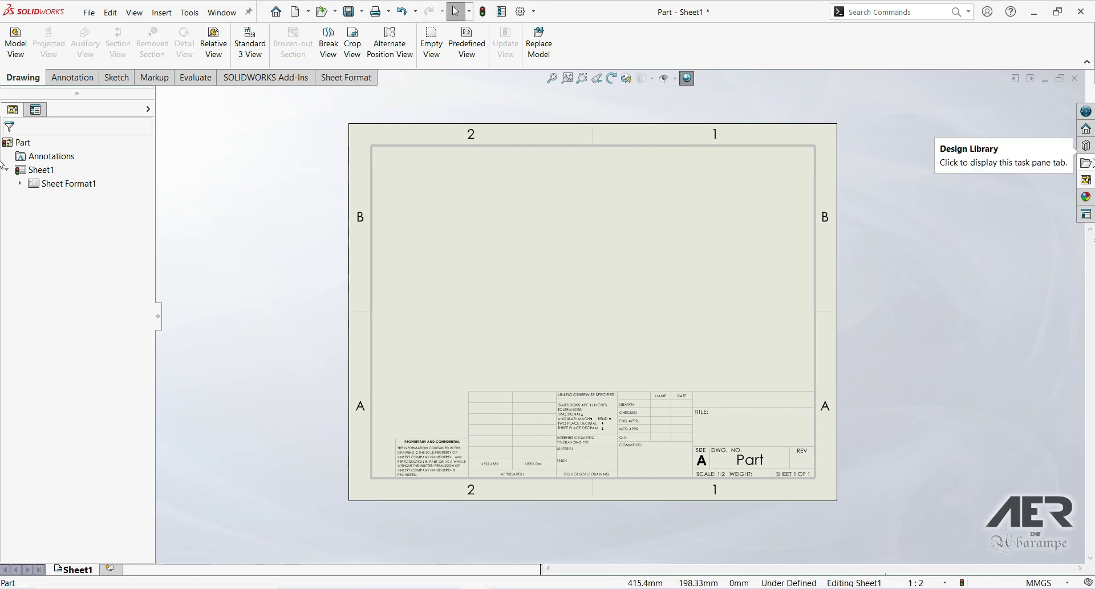
Step: Show the View Palette with Part chosen as the source of the standard views
left_click(1086, 181)
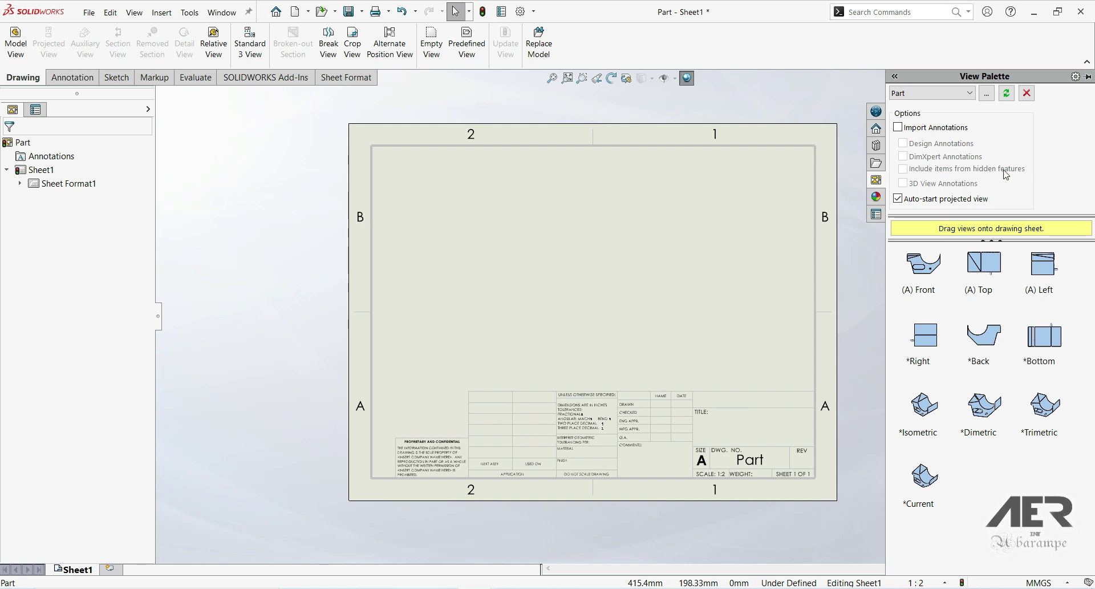
left_click(957, 94)
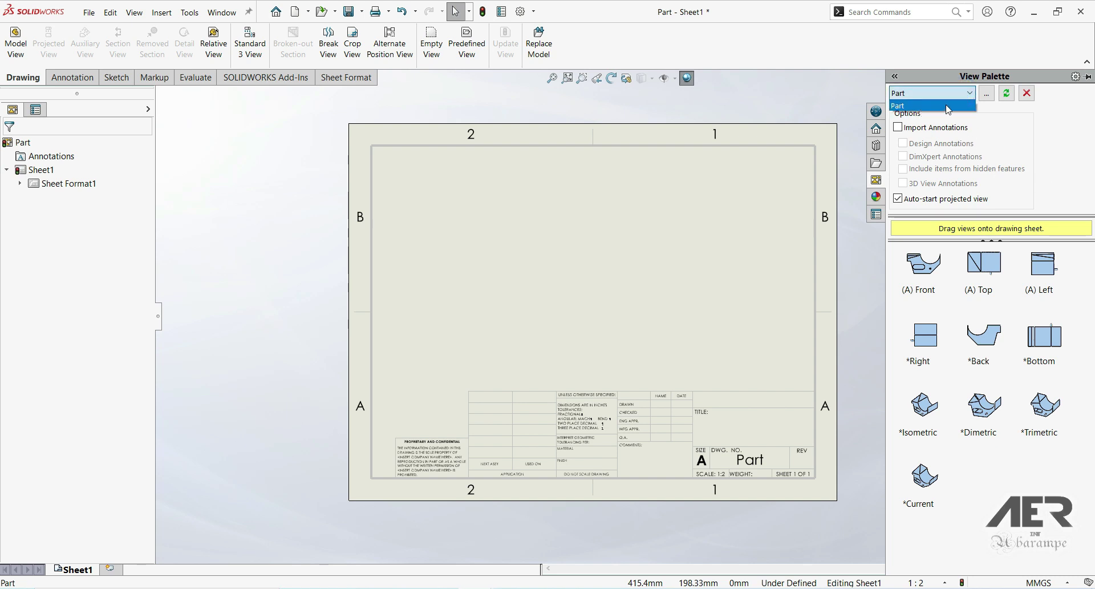
left_click(929, 107)
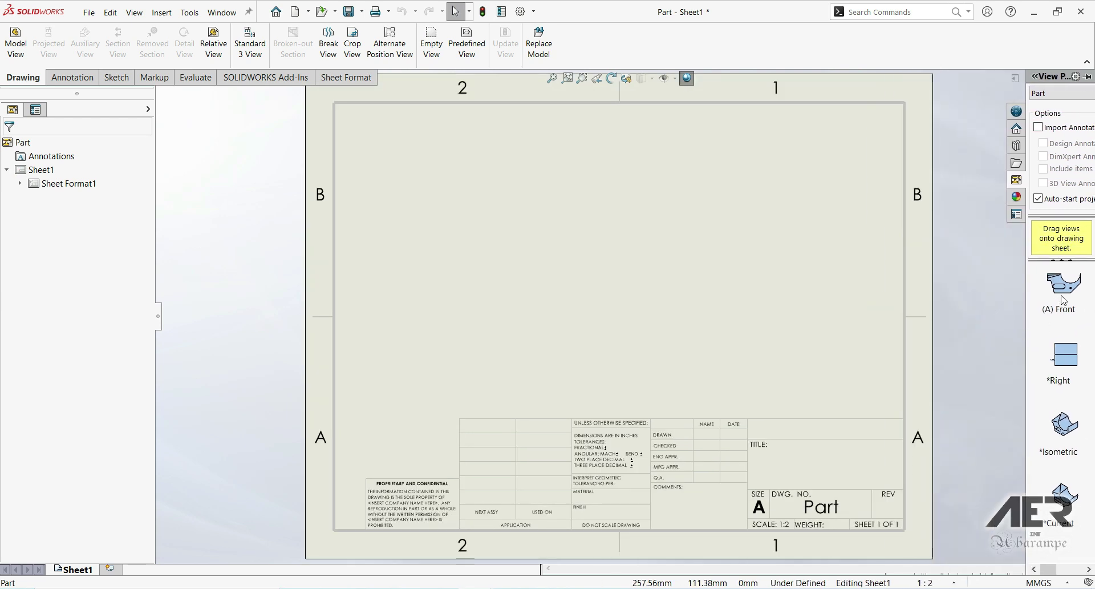
Step: Drag (A) Front onto the sheet and (A) Top above it from the View Palette
left_click_drag(1063, 299, 505, 296)
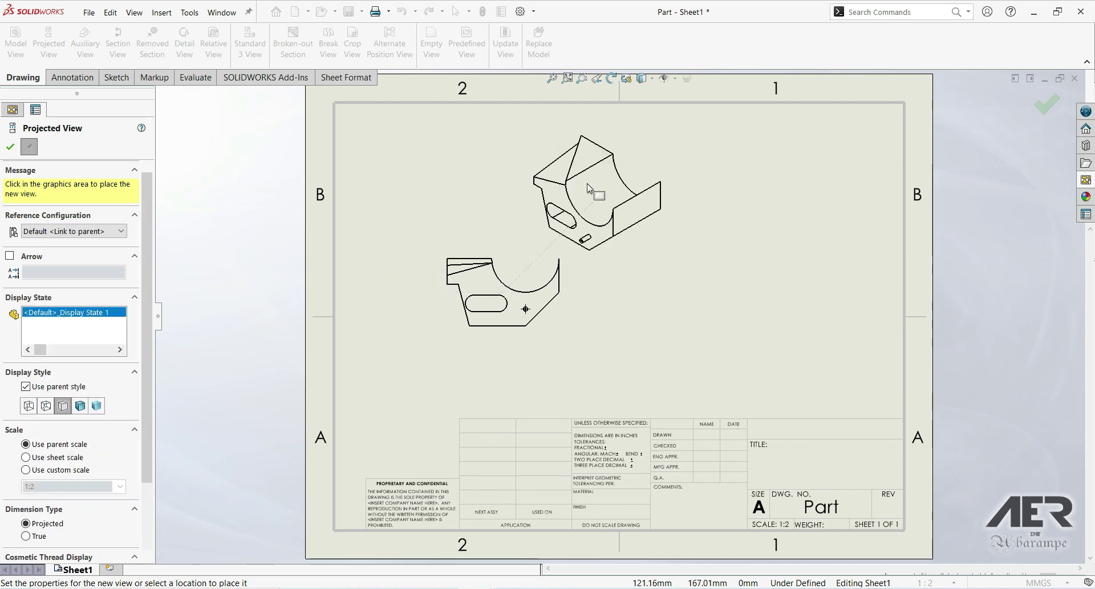
key("Escape")
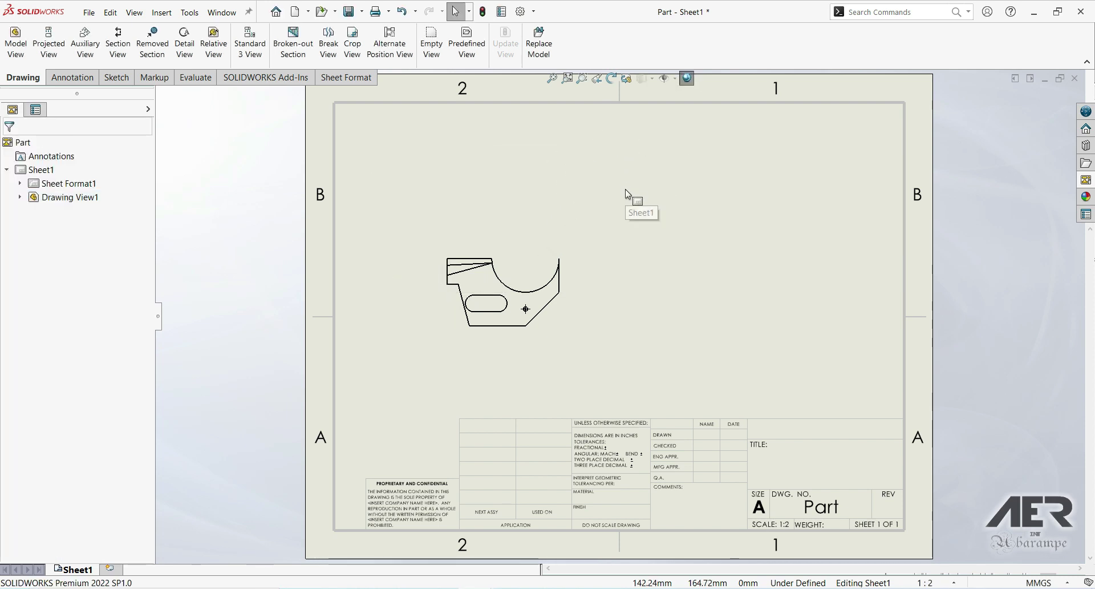
left_click(1086, 181)
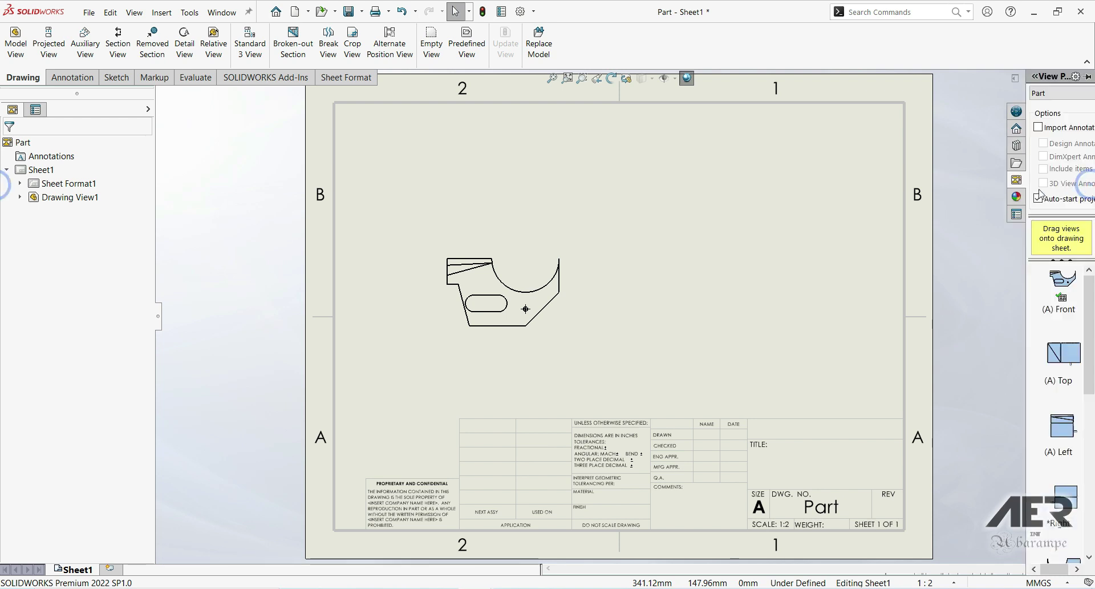
left_click_drag(1063, 367, 523, 207)
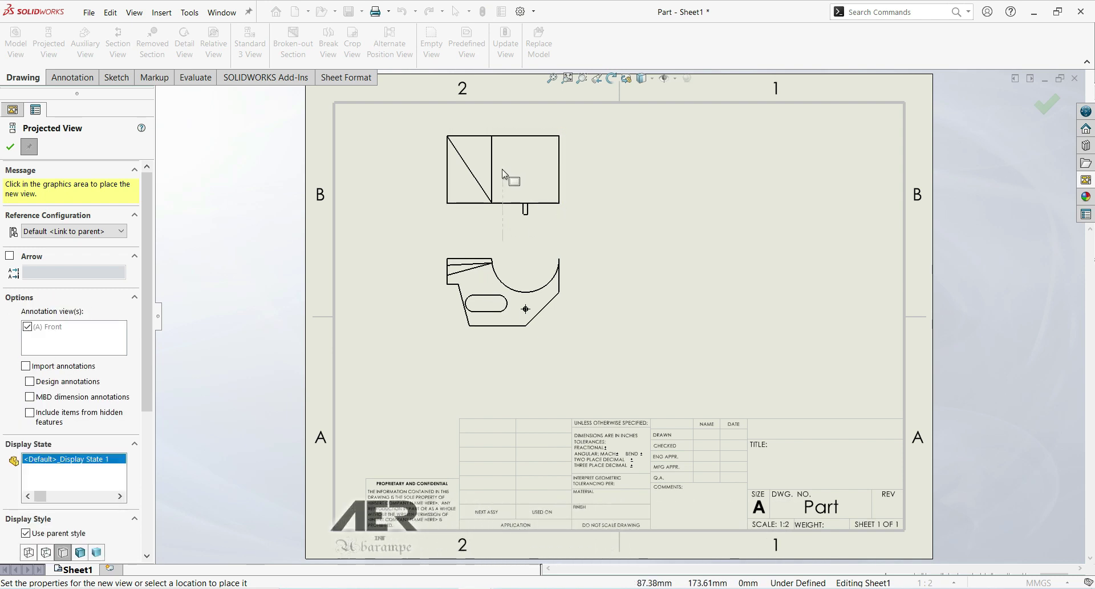
left_click(1079, 180)
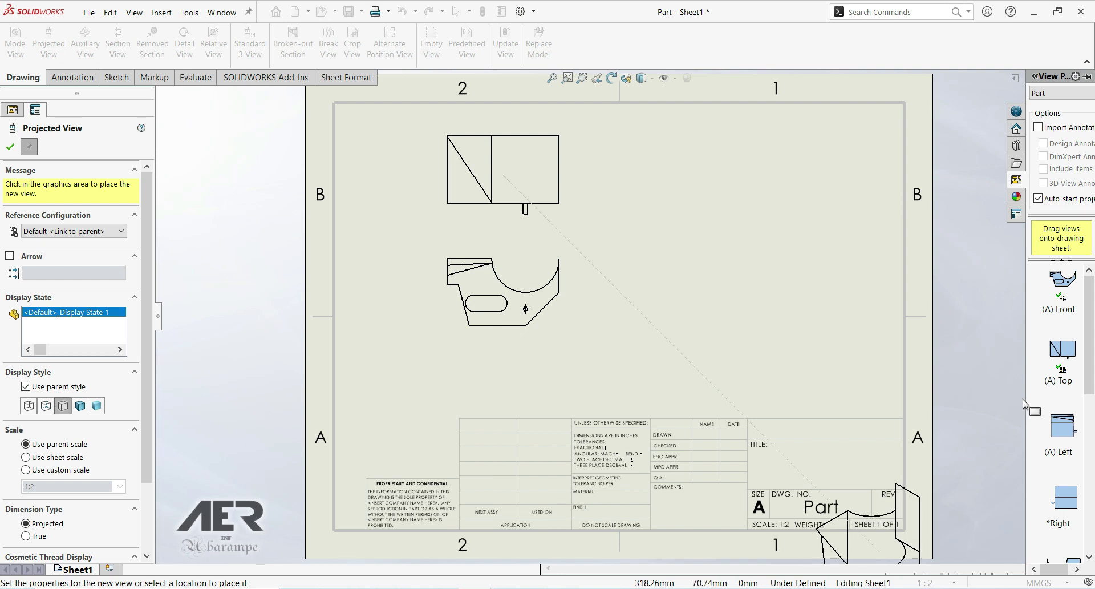
scroll(1033, 436, "down", 3)
scroll(1030, 498, "down", 3)
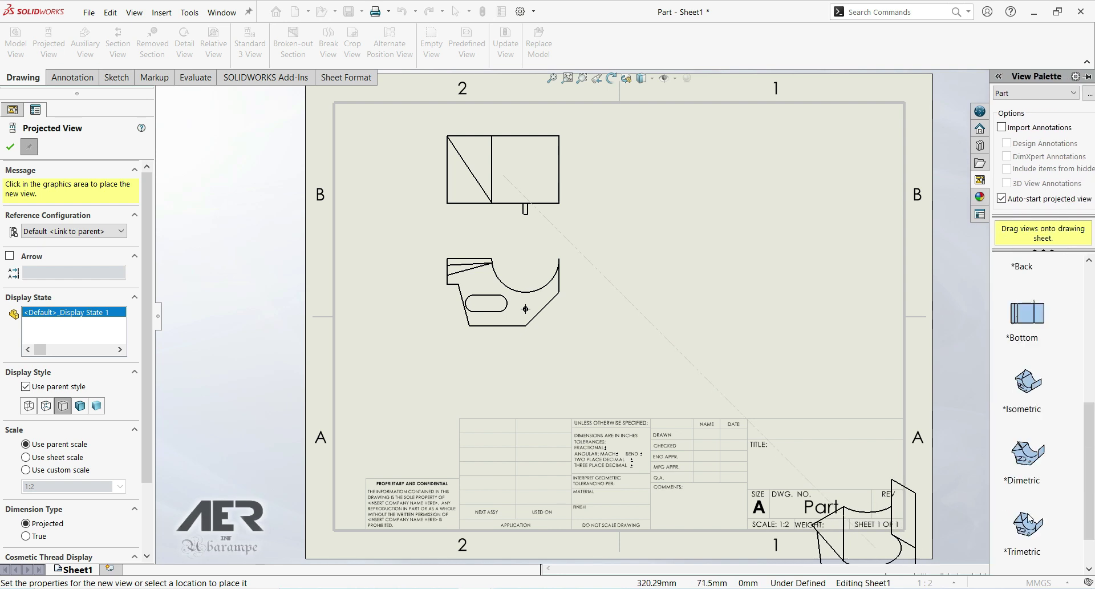
key("Escape")
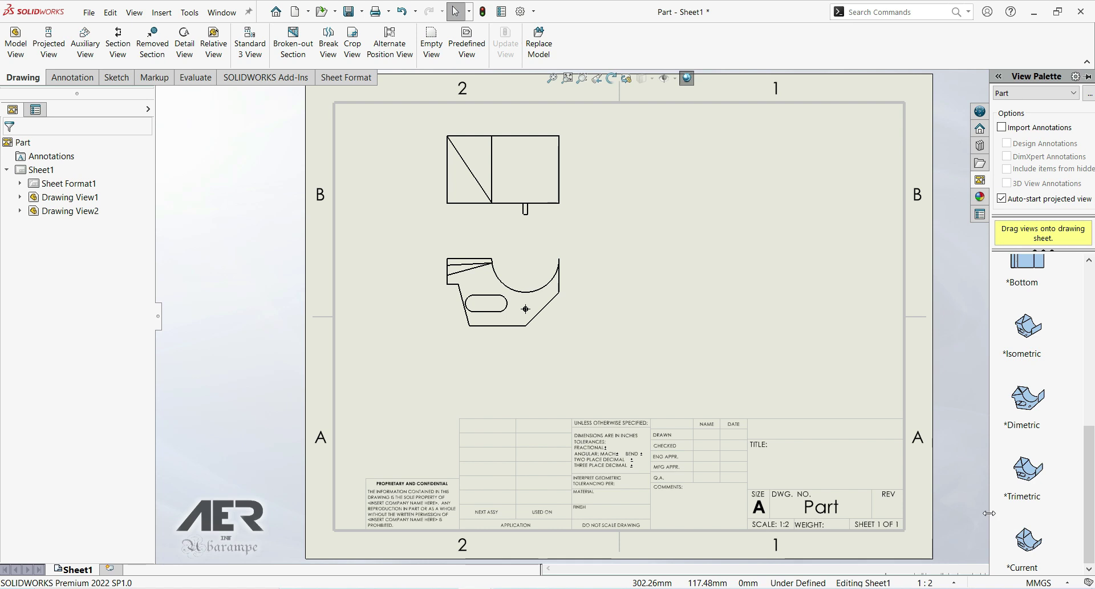
scroll(650, 268, "up", 2)
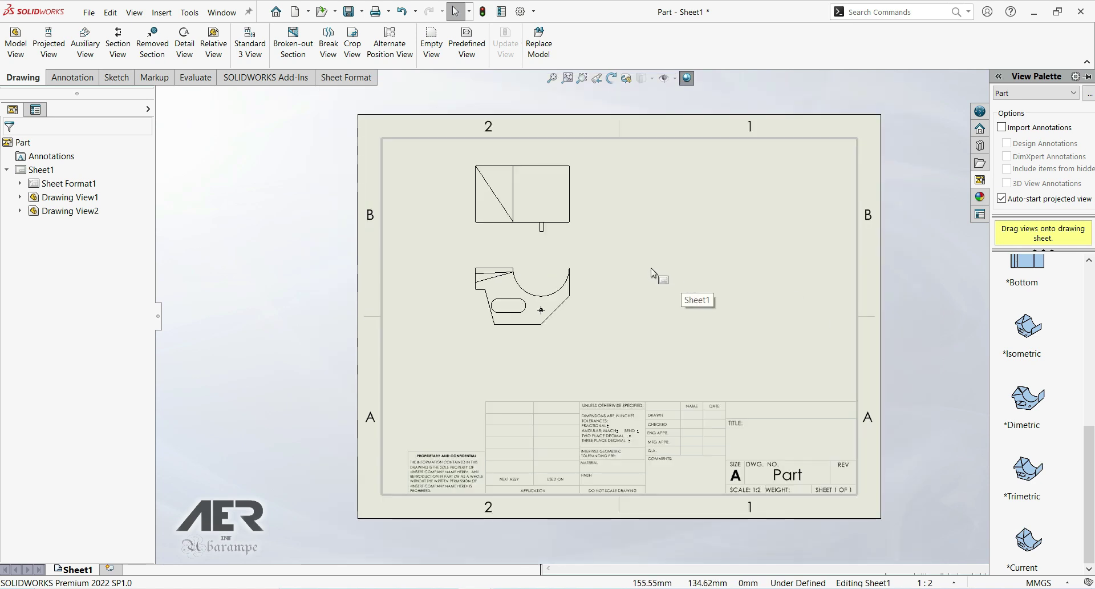